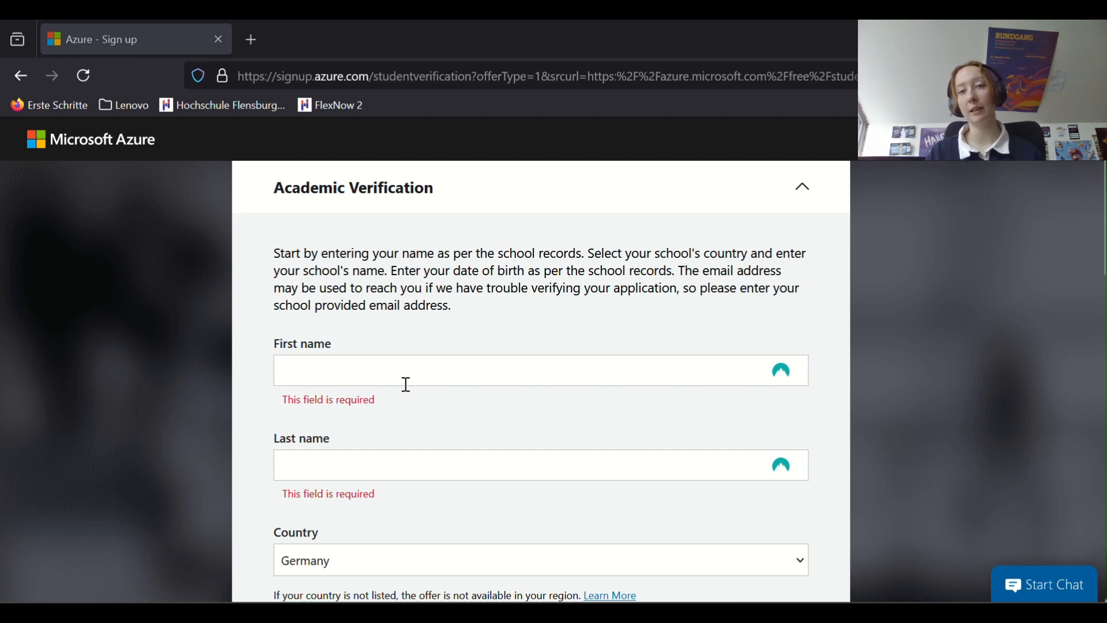
# Examine the student academic verification form's required fields and the notice about the verification email
pyautogui.scroll(-2, 407, 392)
pyautogui.scroll(-2, 434, 453)
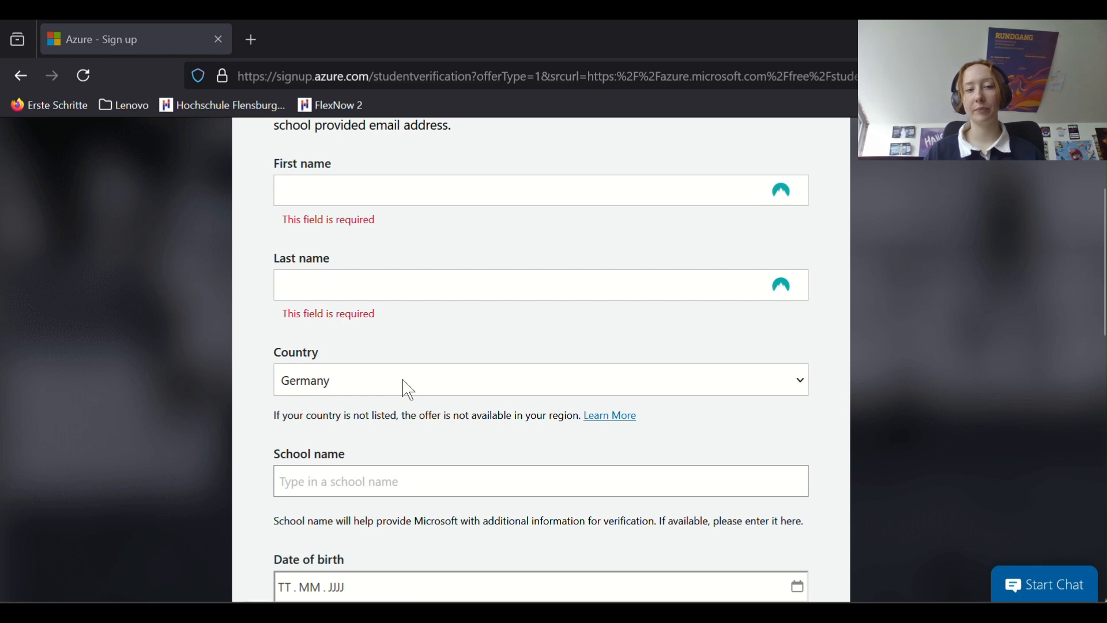
pyautogui.scroll(-3, 413, 519)
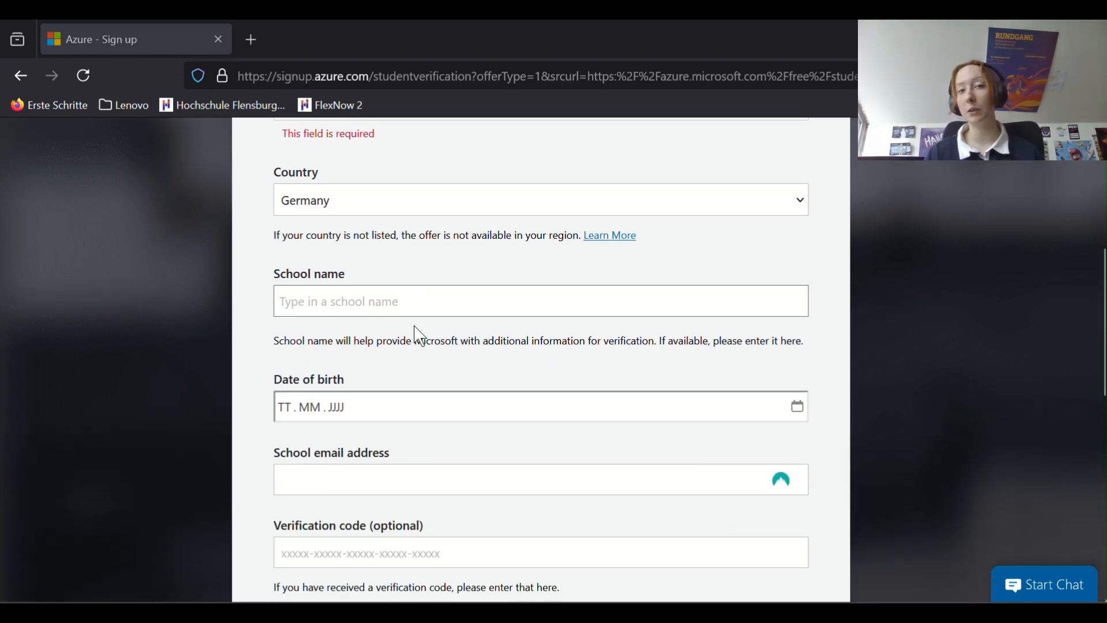
pyautogui.scroll(-3, 427, 380)
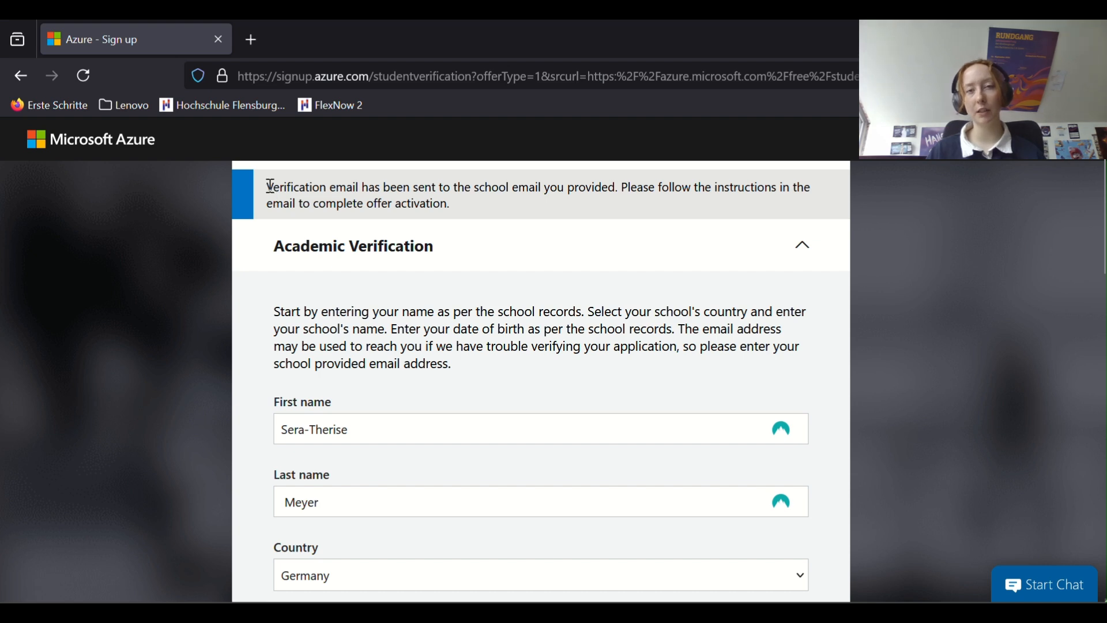
pyautogui.moveTo(267, 187); pyautogui.dragTo(378, 183)
pyautogui.click(536, 228)
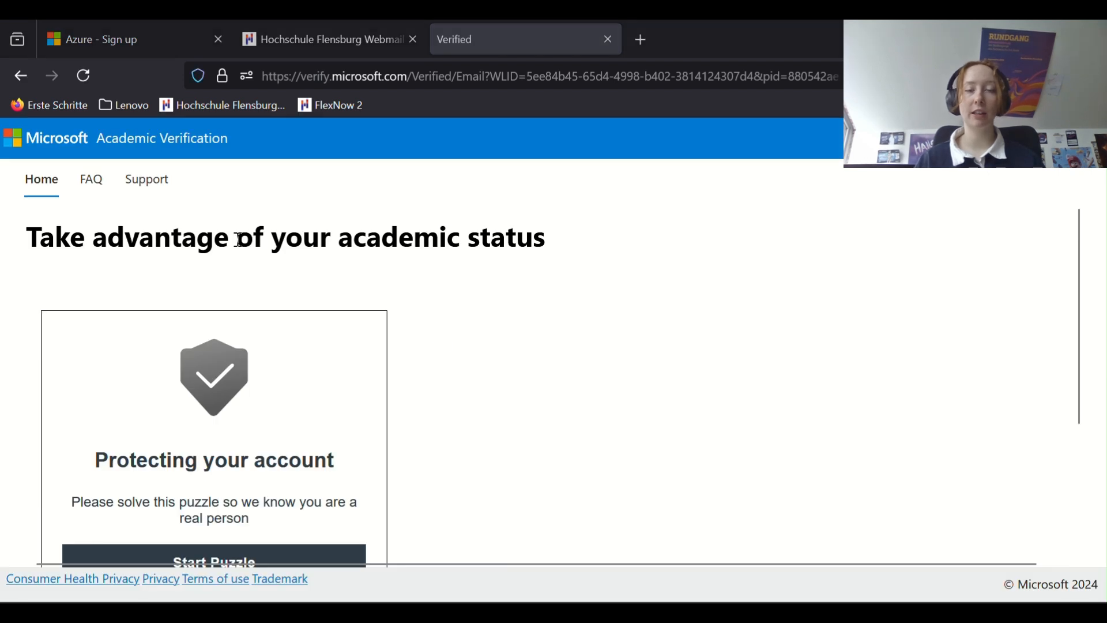
# Start the real-person puzzle and go through the images to match the number of rocks to 5
pyautogui.scroll(-2, 239, 253)
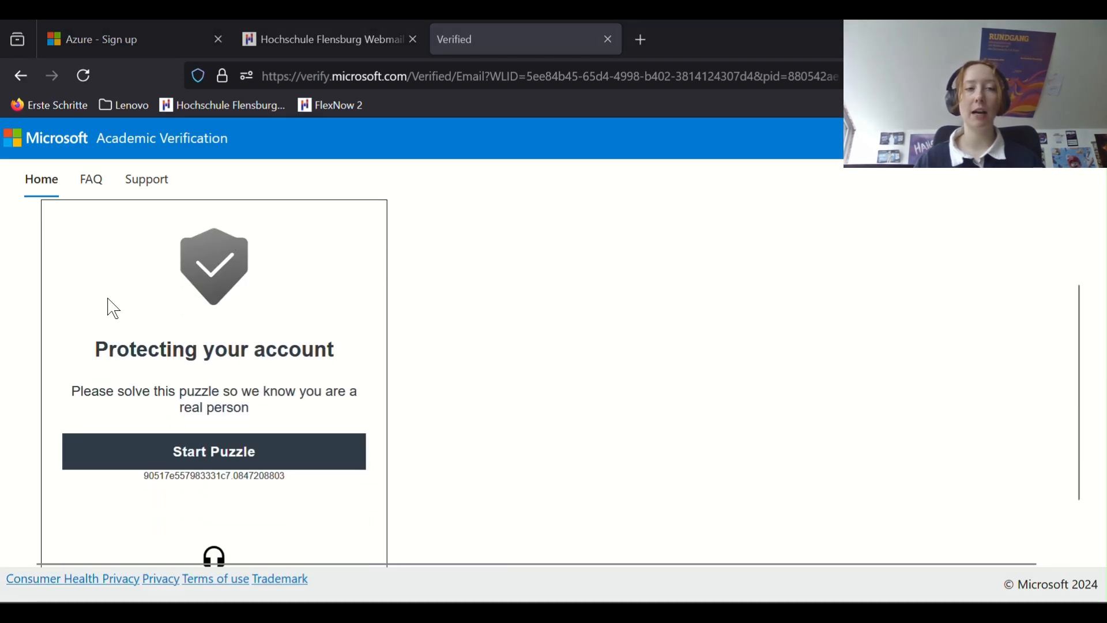
pyautogui.click(143, 449)
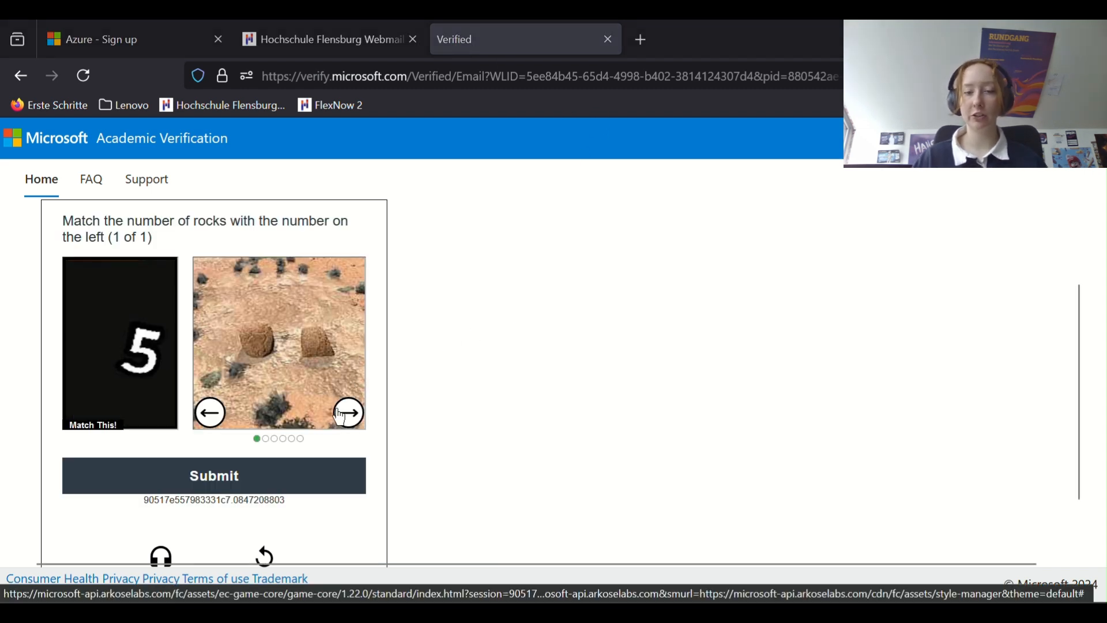
pyautogui.click(347, 413)
pyautogui.click(348, 413)
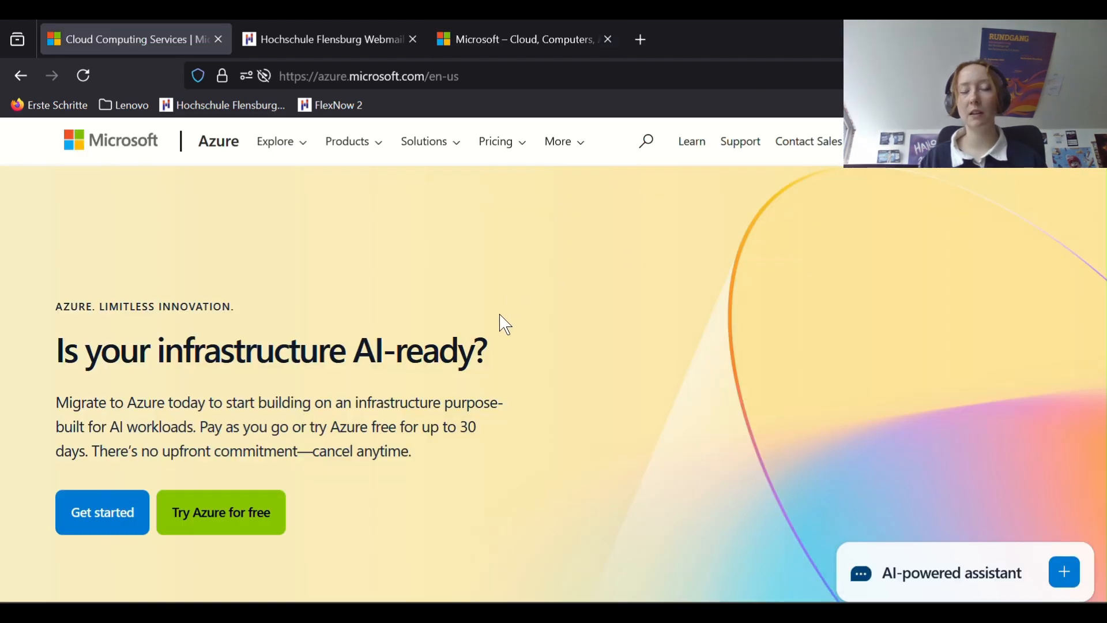
# Enter the Azure portal, postpone the welcome tour and open the portal settings
pyautogui.click(1025, 141)
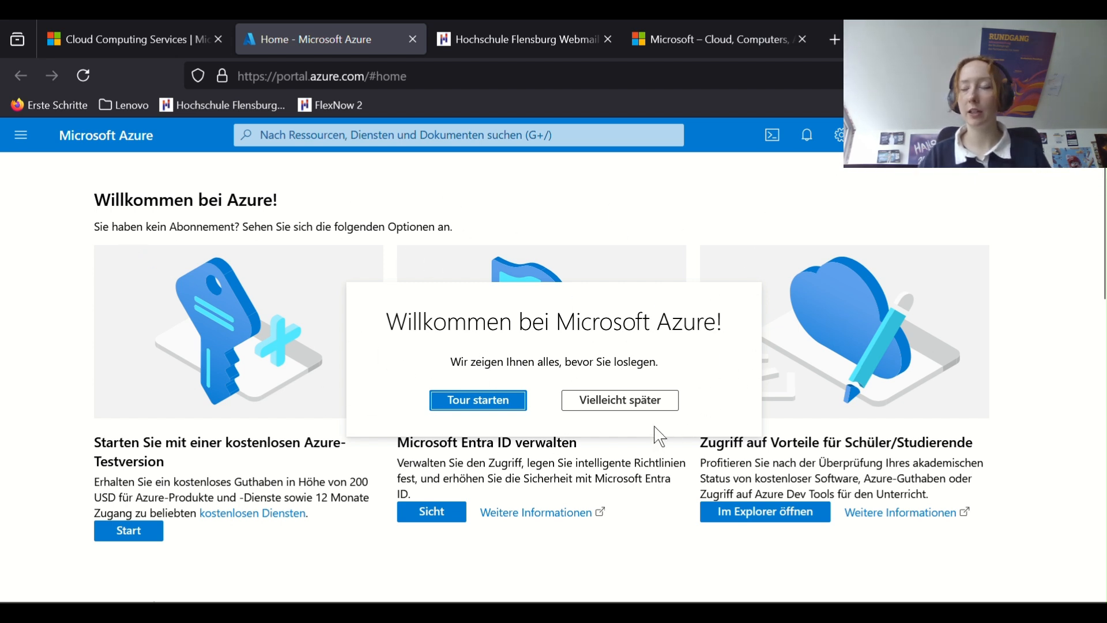
pyautogui.click(643, 403)
pyautogui.scroll(-5, 644, 413)
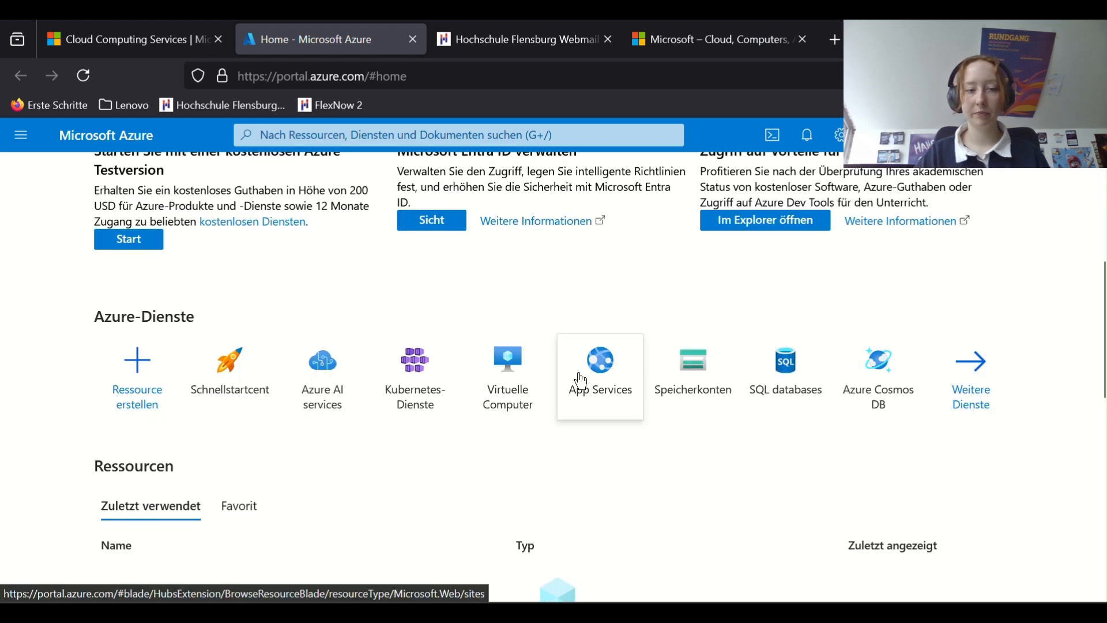
pyautogui.scroll(5, 576, 380)
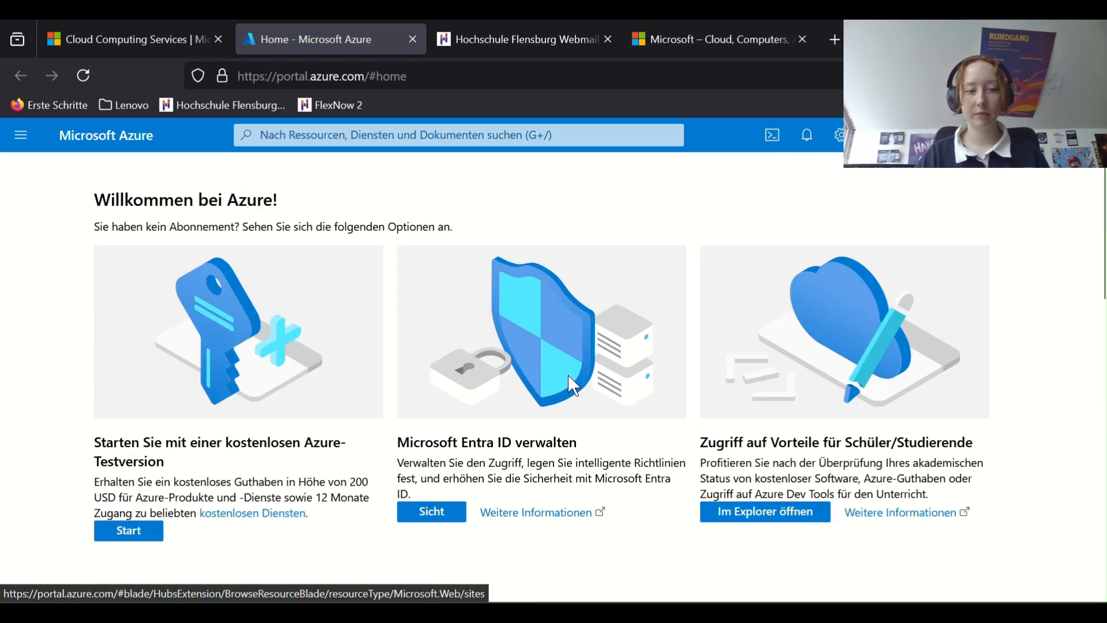
pyautogui.click(836, 137)
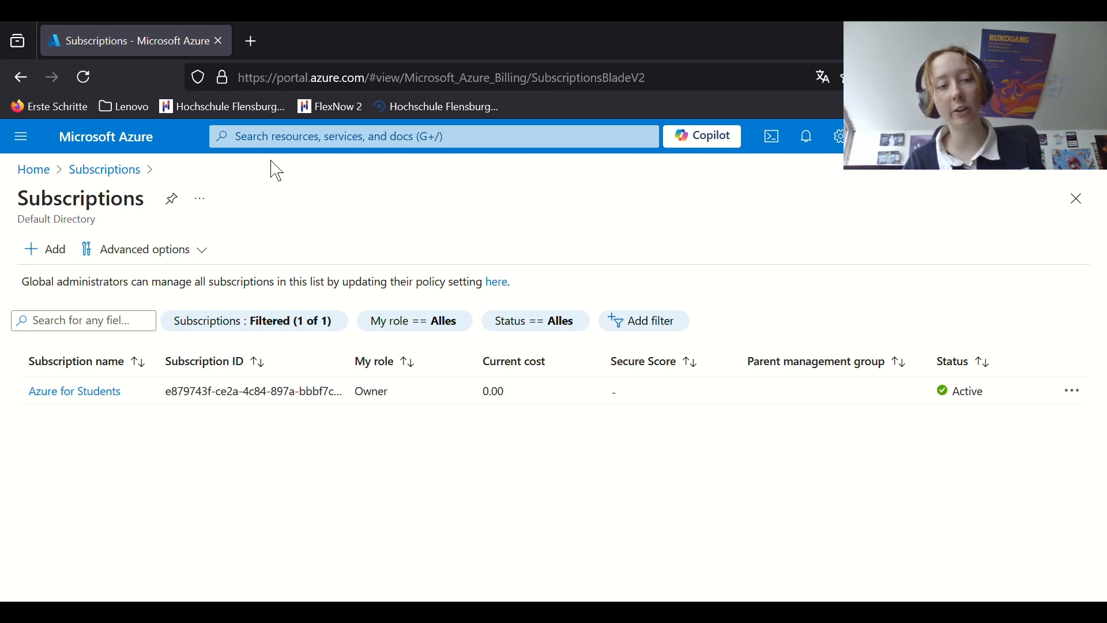
# Find "resourcegroup" among the resources that can be created and start creating a resource group
pyautogui.scroll(-1, 207, 491)
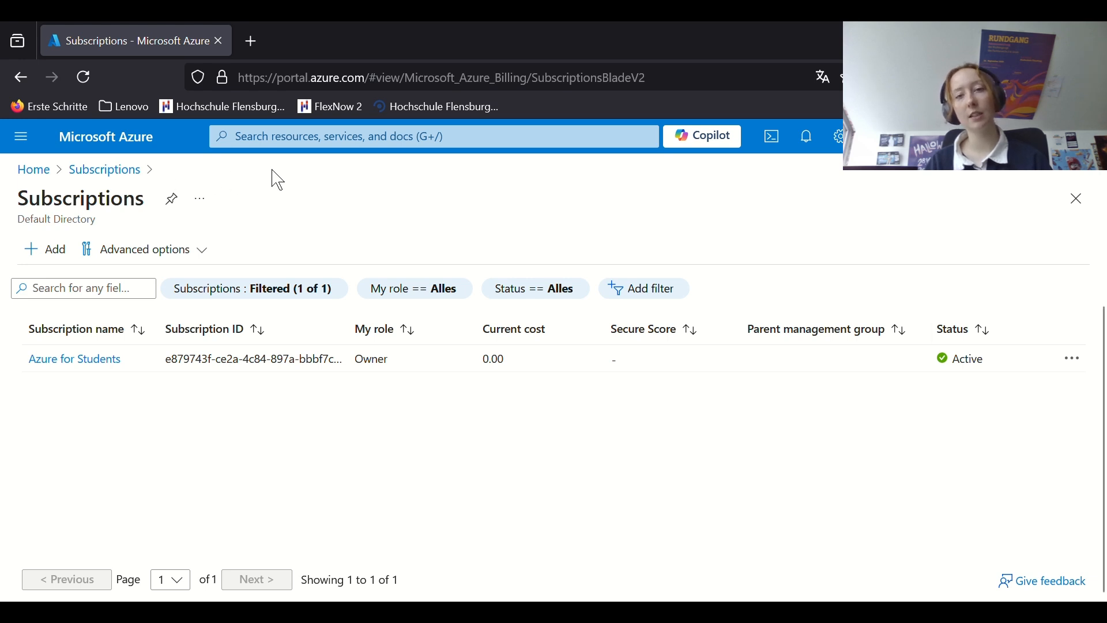
pyautogui.click(26, 143)
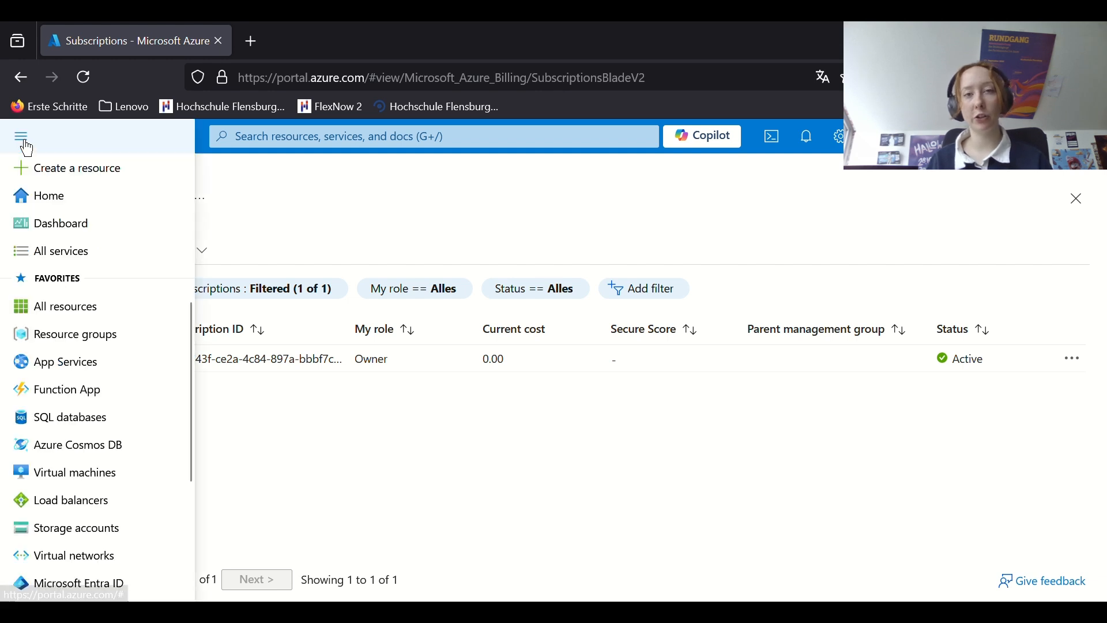
pyautogui.click(50, 170)
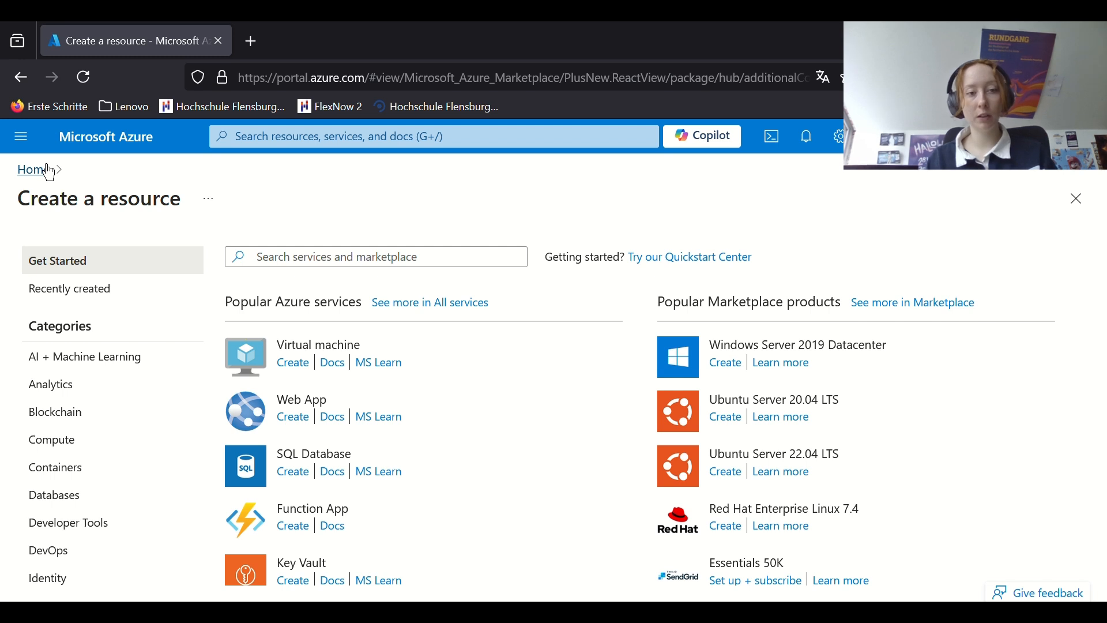
pyautogui.click(347, 257)
pyautogui.write('resou')
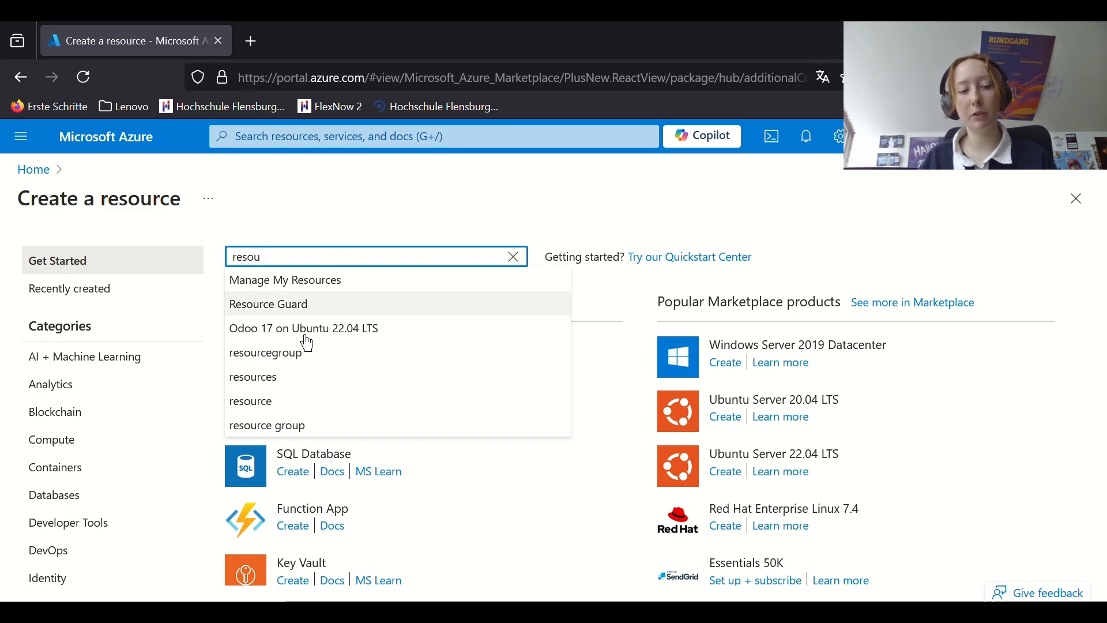
pyautogui.click(298, 355)
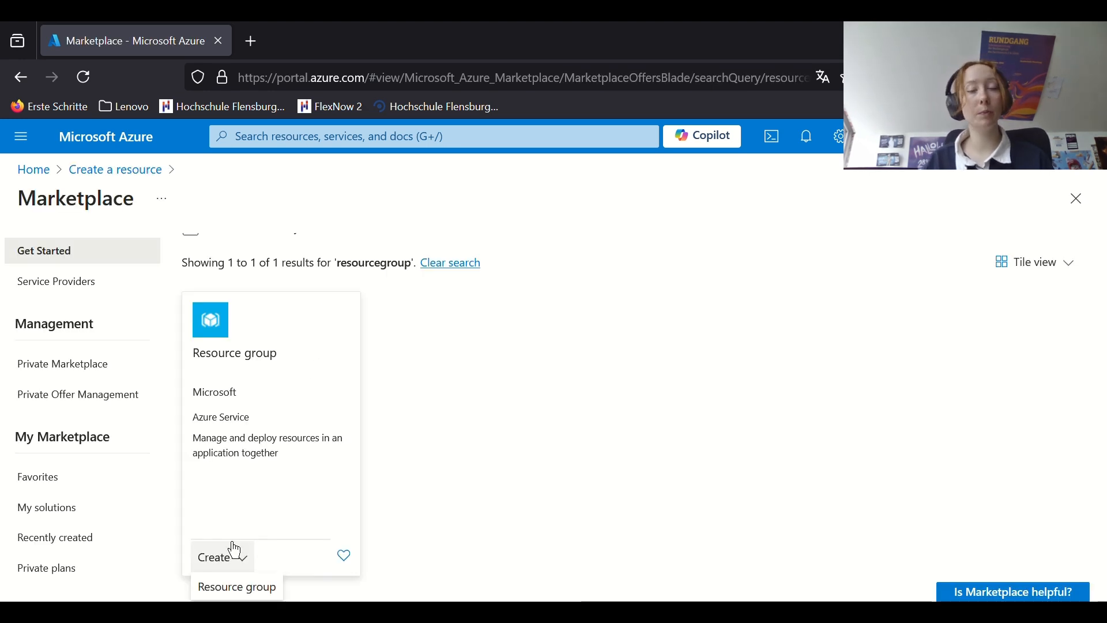
pyautogui.click(236, 587)
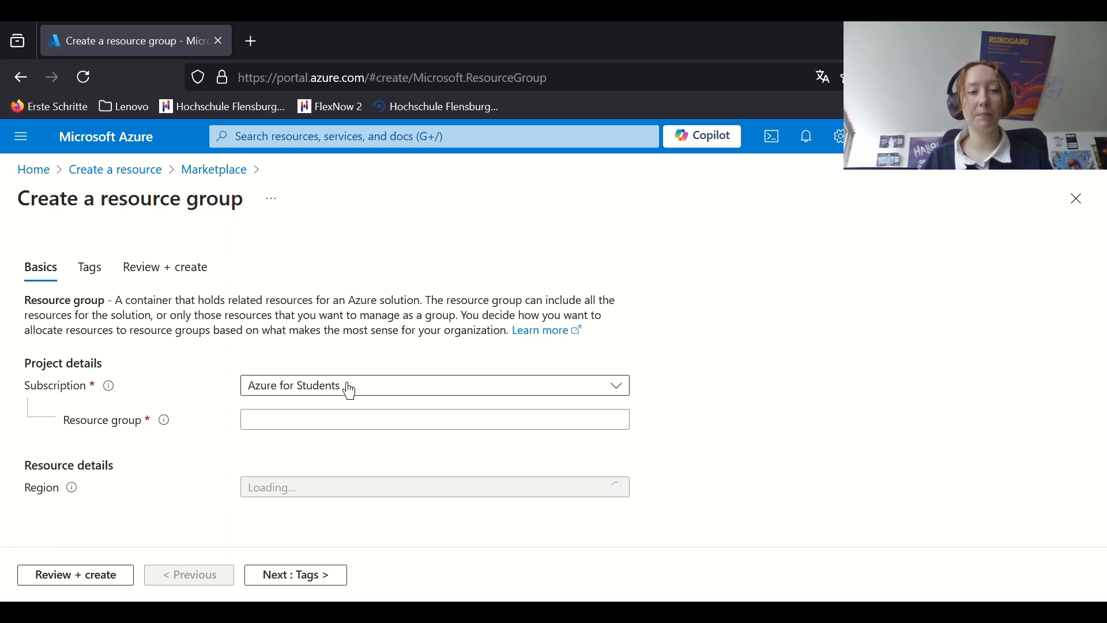
# Name the resource group rg-01, leave the tags empty, and create it in the Azure for Students subscription
pyautogui.click(351, 417)
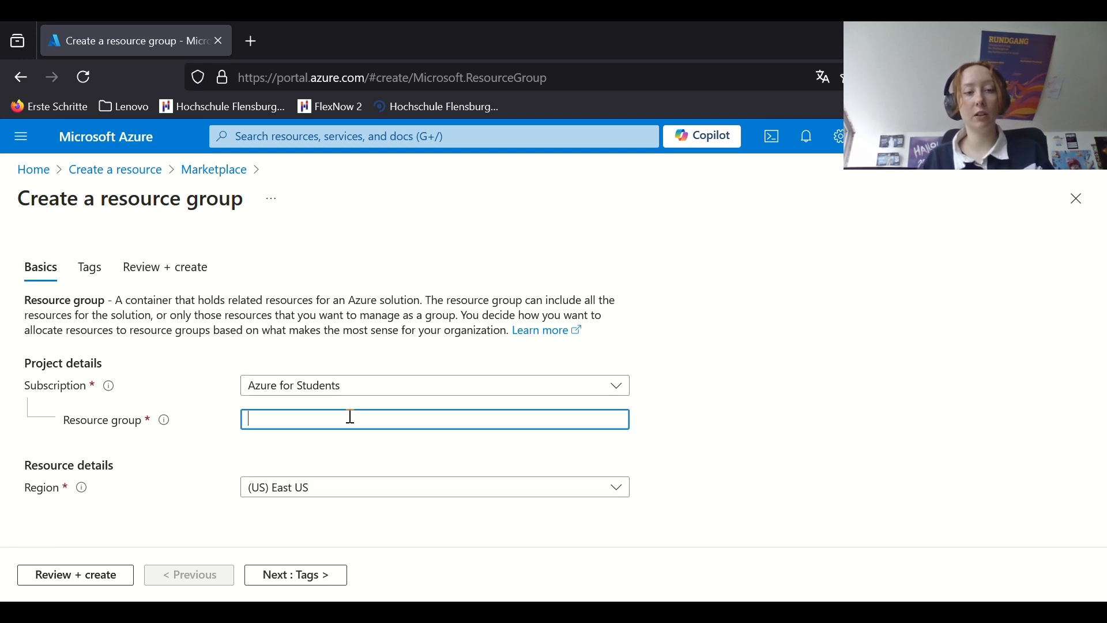
pyautogui.write('rg-')
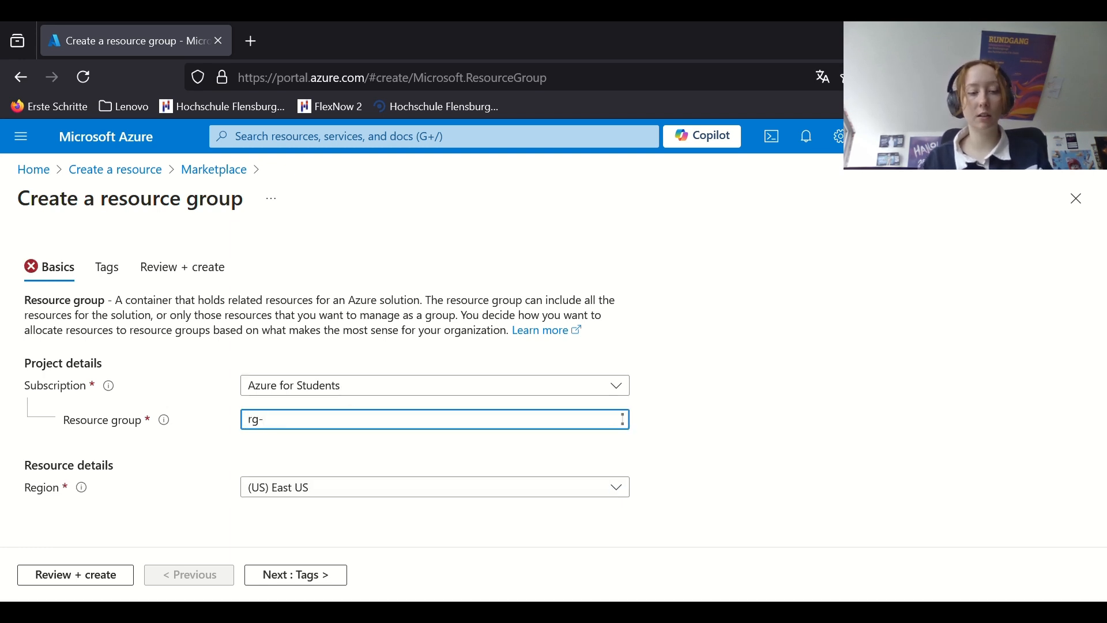
pyautogui.write('01')
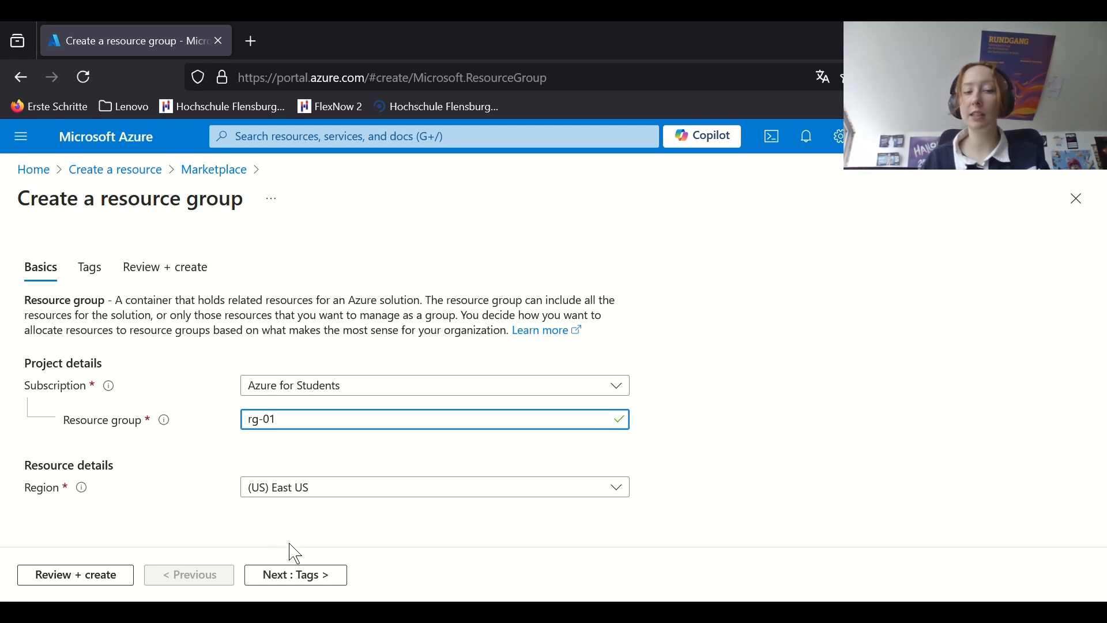
pyautogui.click(301, 573)
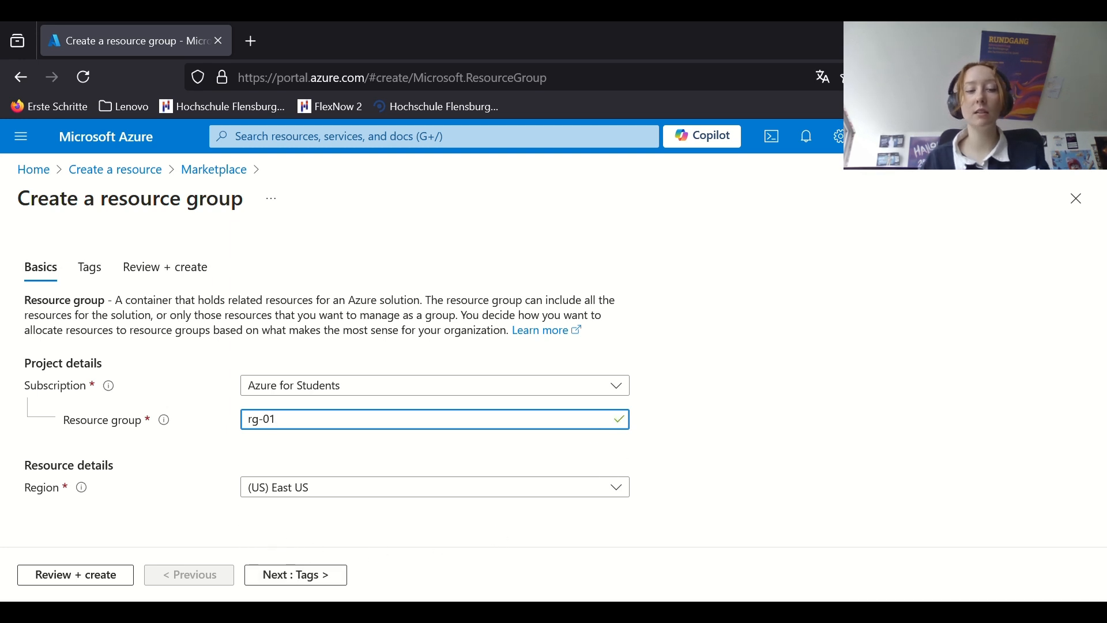
pyautogui.click(317, 583)
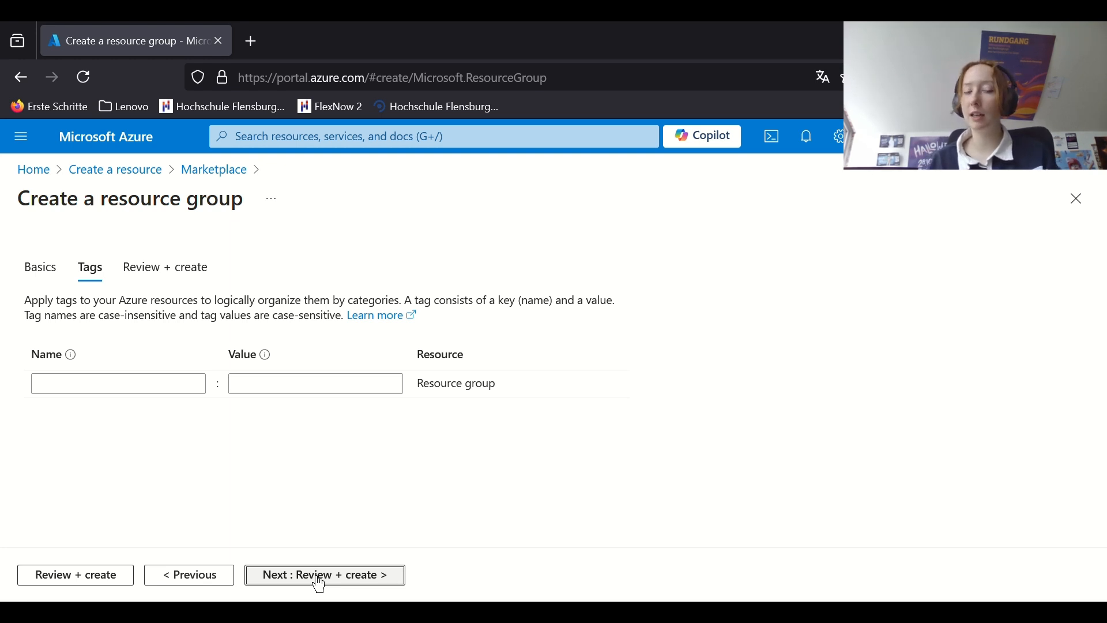
pyautogui.click(320, 582)
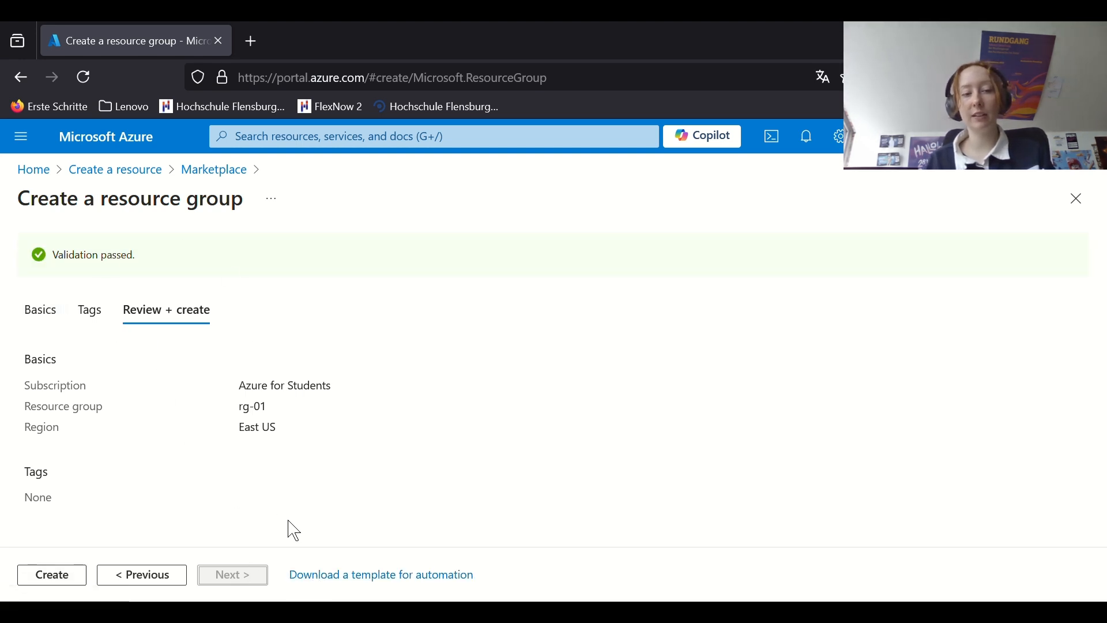
pyautogui.click(46, 580)
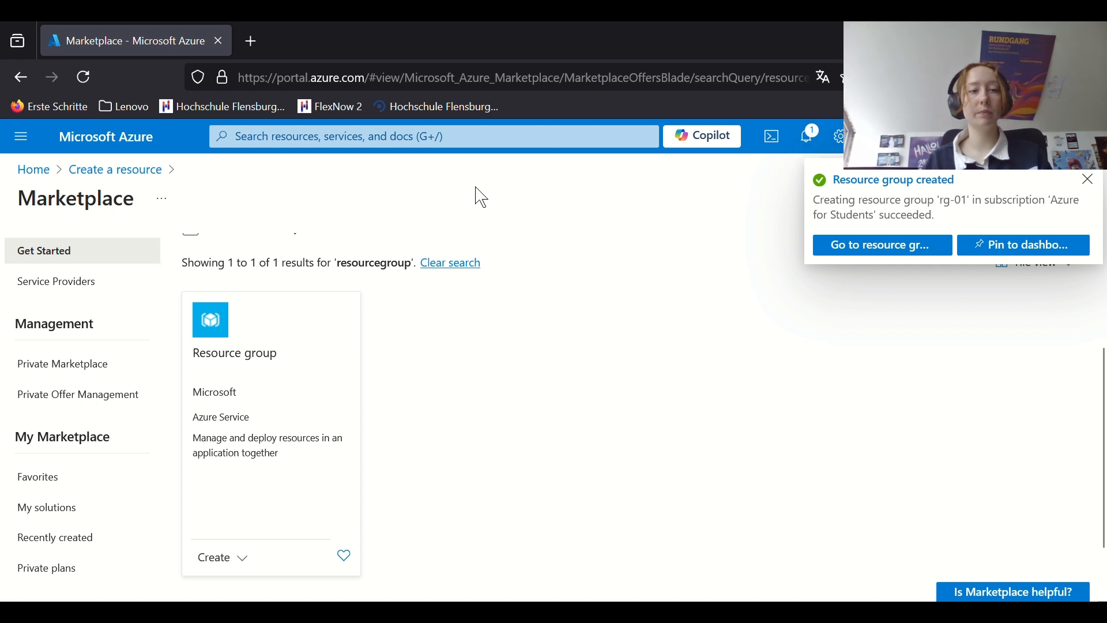
# Replace the Marketplace search with "virtual machine" and start creating a virtual machine
pyautogui.scroll(3, 425, 291)
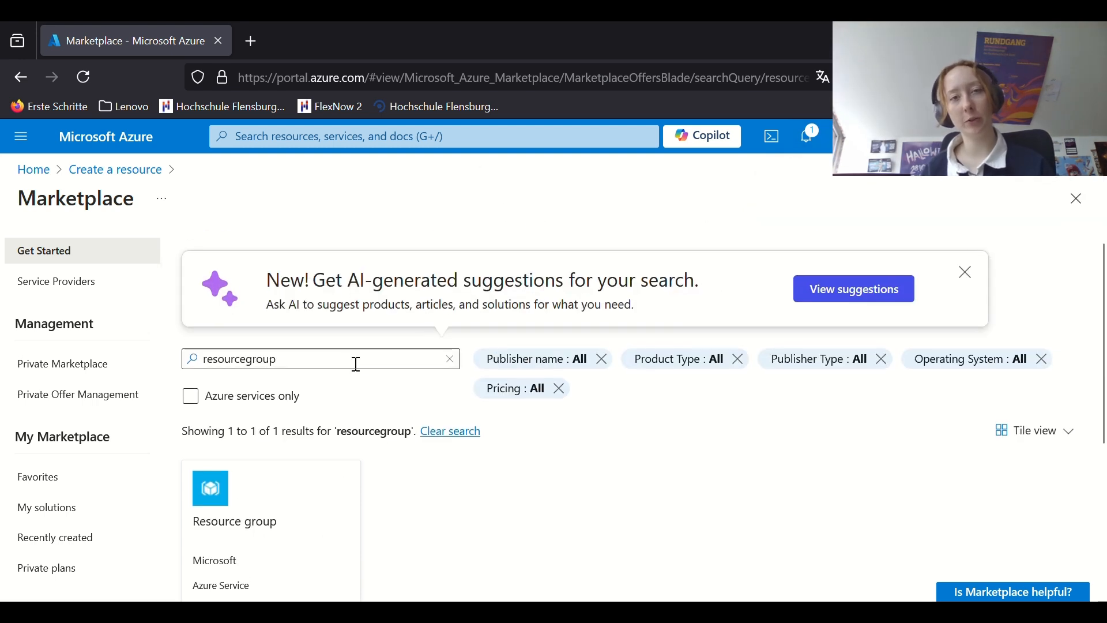
pyautogui.click(453, 360)
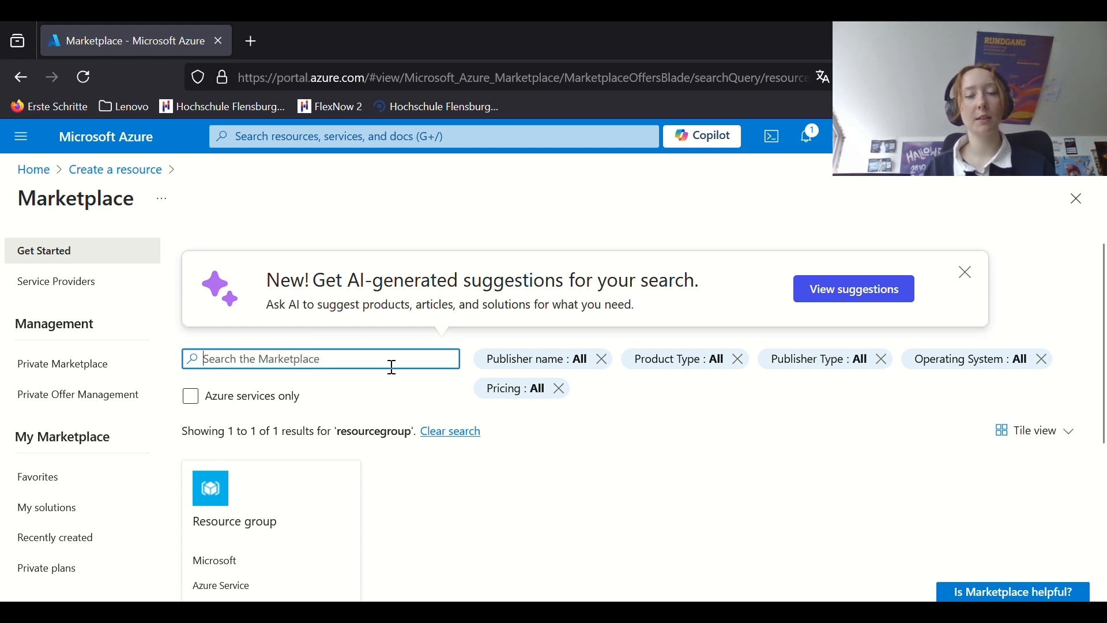
pyautogui.write('virtz')
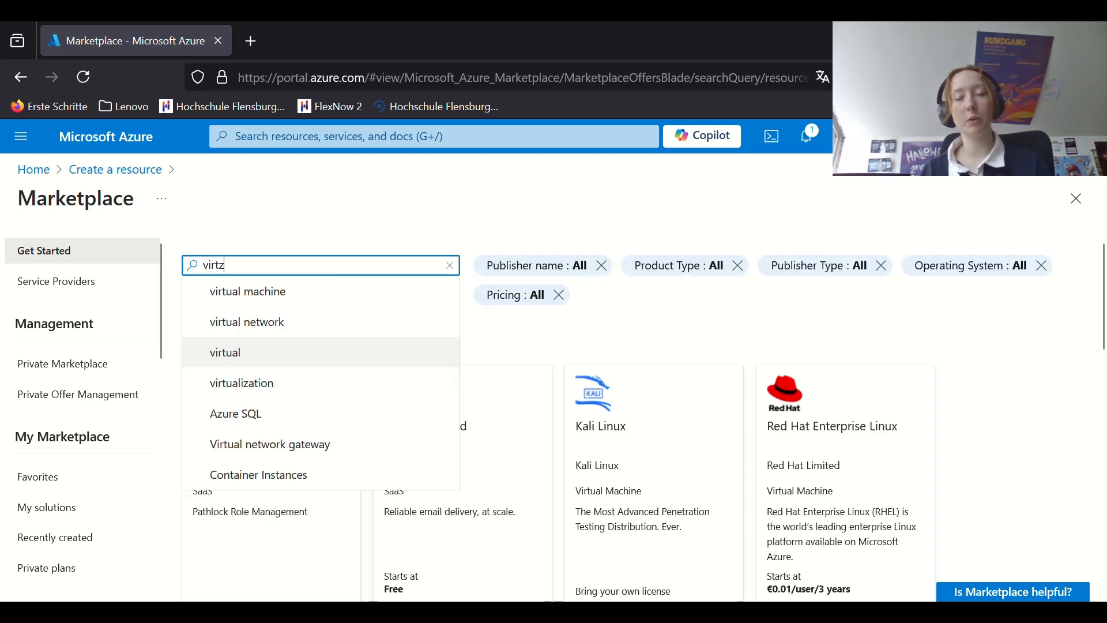
pyautogui.click(260, 292)
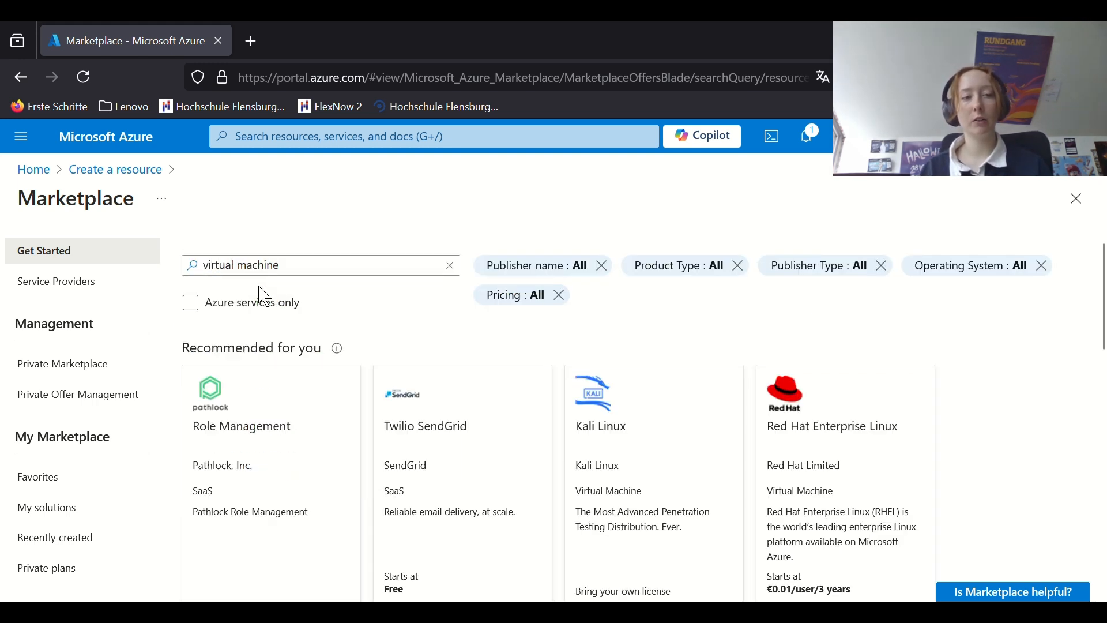
pyautogui.scroll(-2, 269, 503)
pyautogui.click(269, 503)
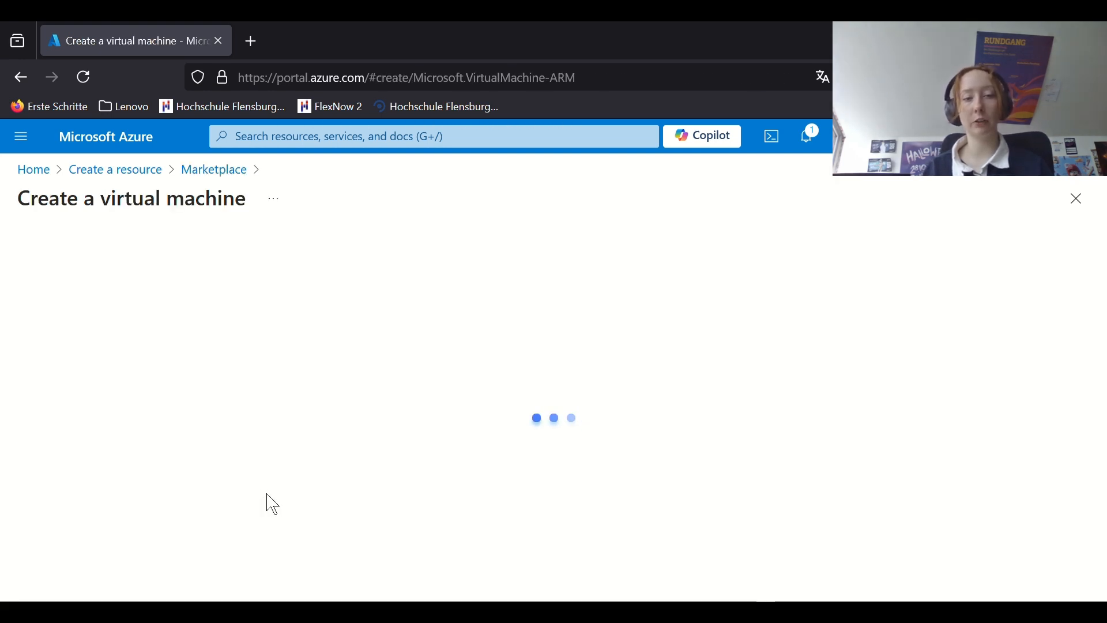
# Assign the virtual machine to the existing resource group rg-01 and name it vm-01
pyautogui.scroll(-2, 294, 418)
pyautogui.click(522, 458)
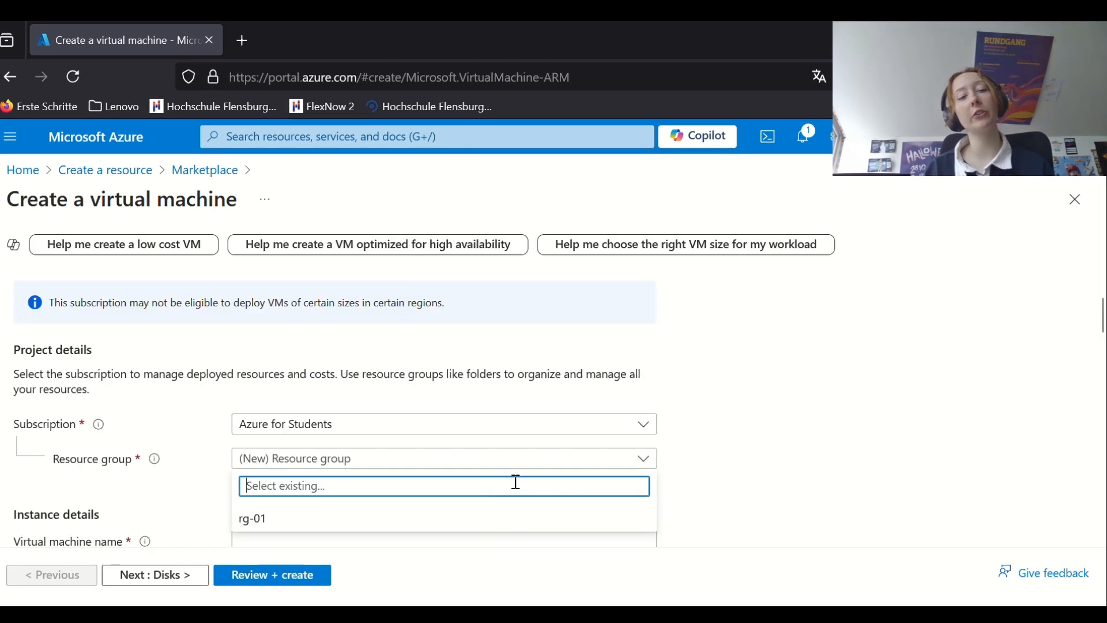
pyautogui.click(385, 529)
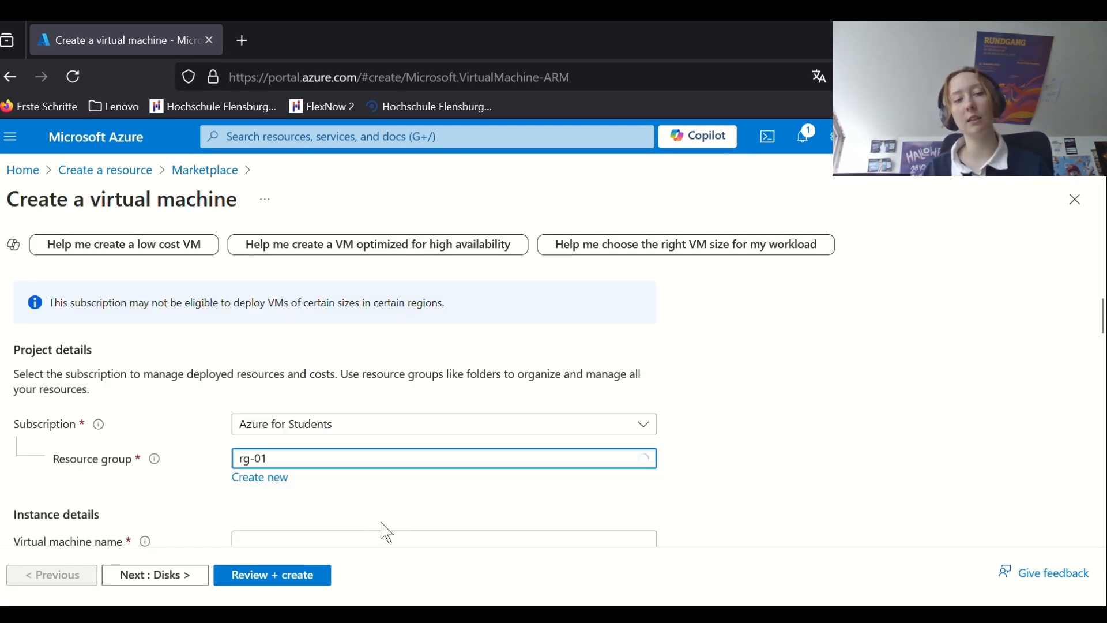
pyautogui.scroll(-2, 385, 529)
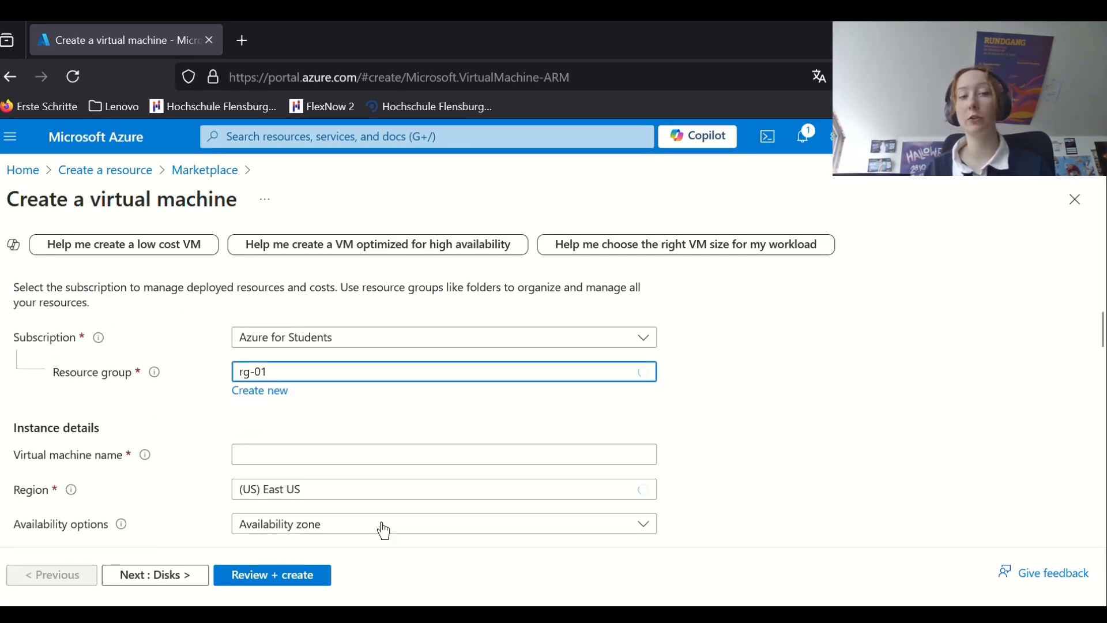
pyautogui.click(298, 424)
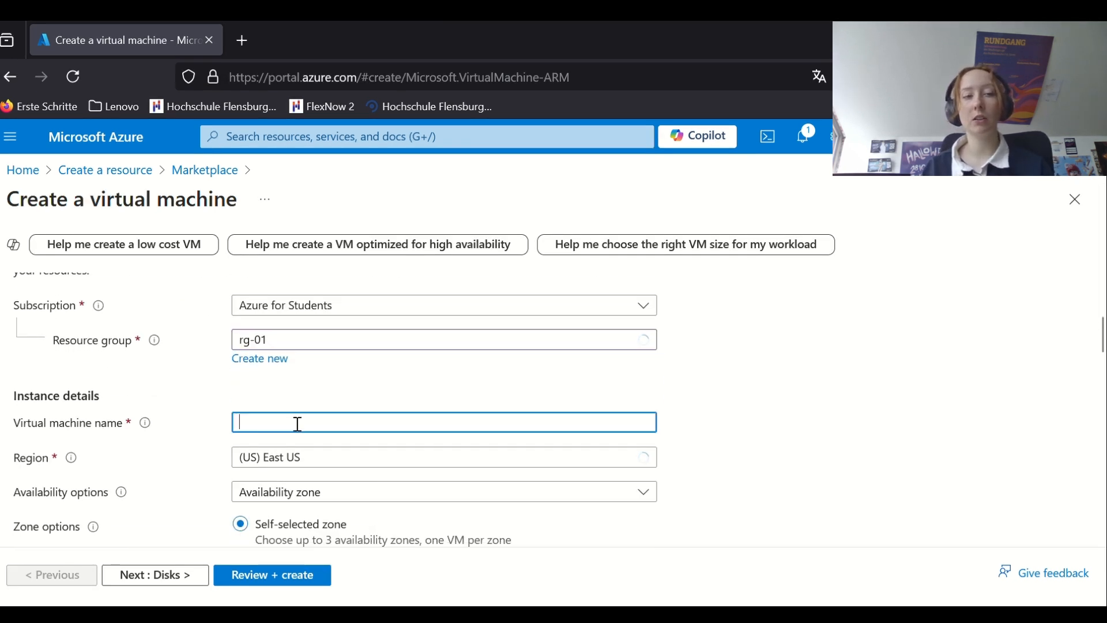
pyautogui.write('vm-0')
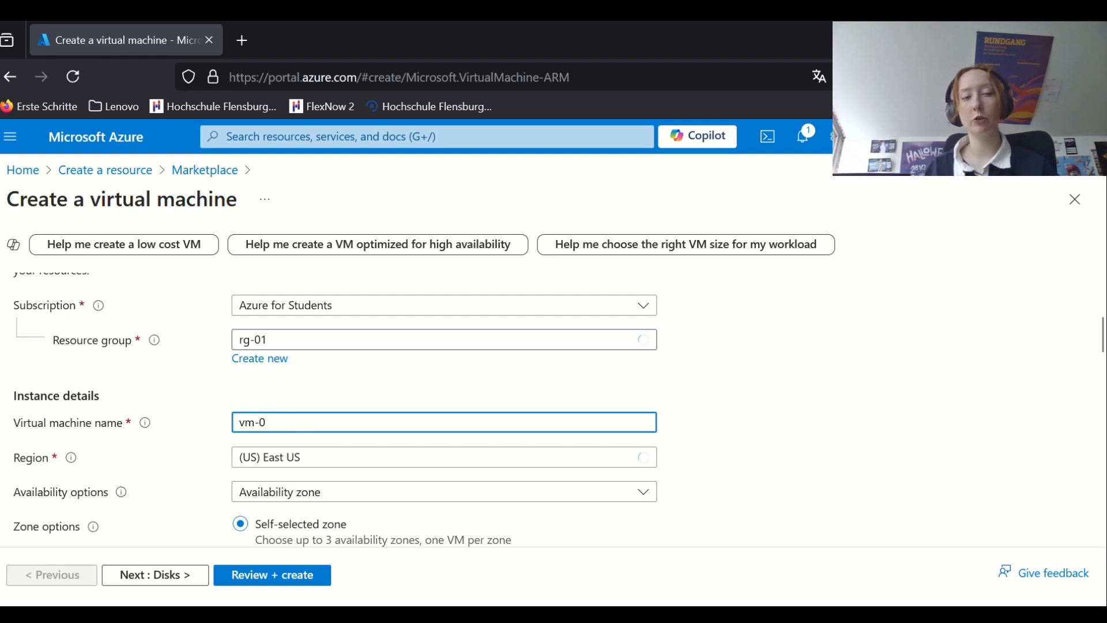
pyautogui.write('1')
pyautogui.scroll(-2, 67, 415)
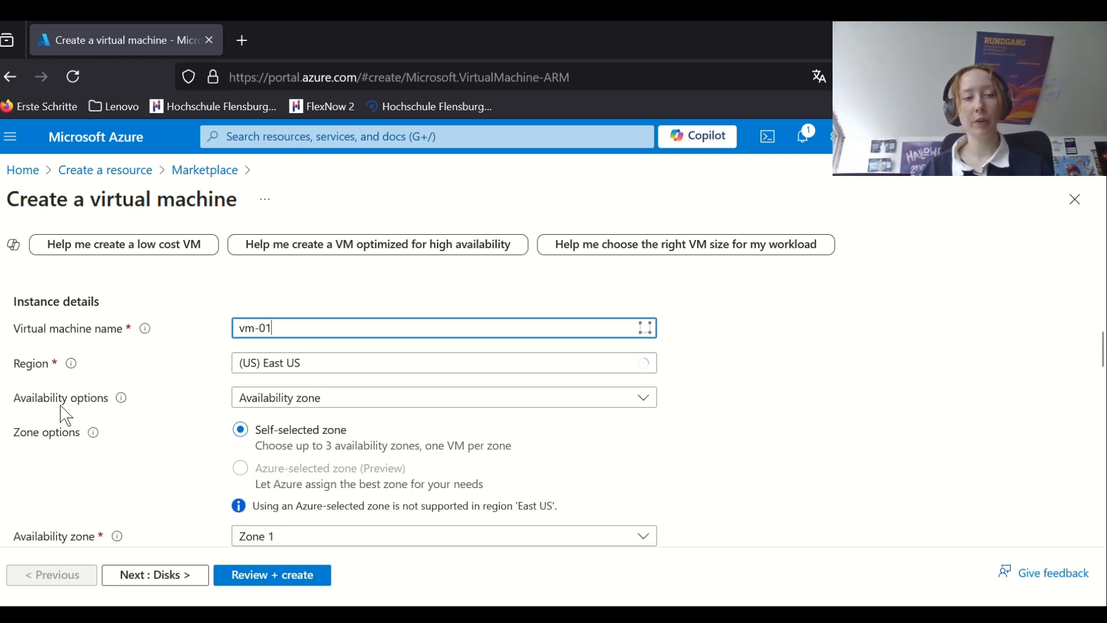
# Keep the virtual machine's region at (US) East US and set its availability options to No infrastructure redundancy required
pyautogui.click(330, 372)
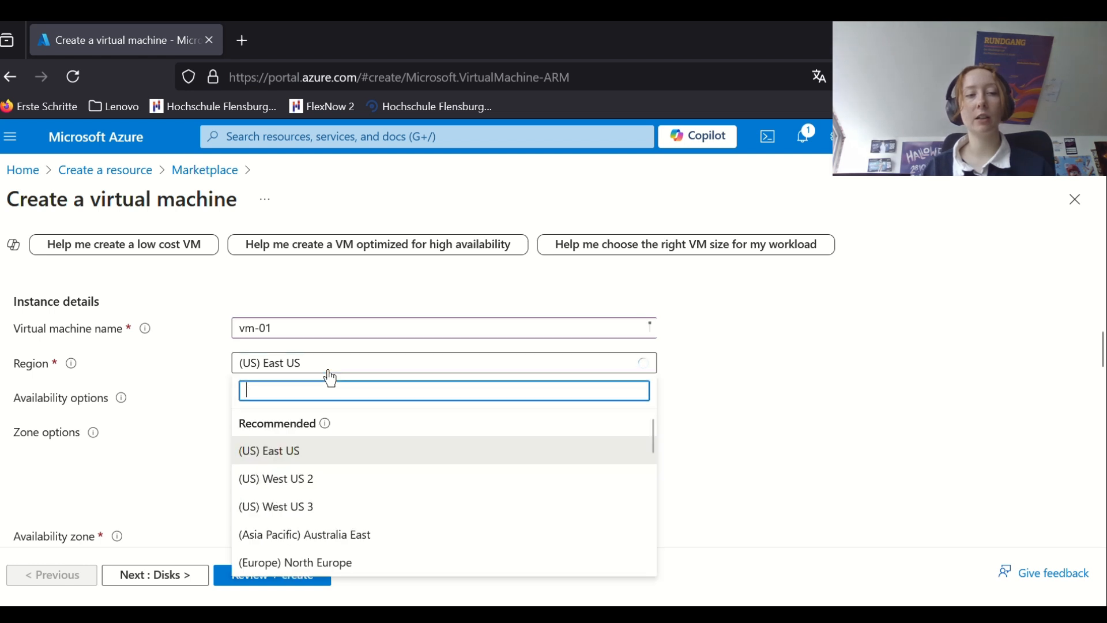
pyautogui.click(714, 376)
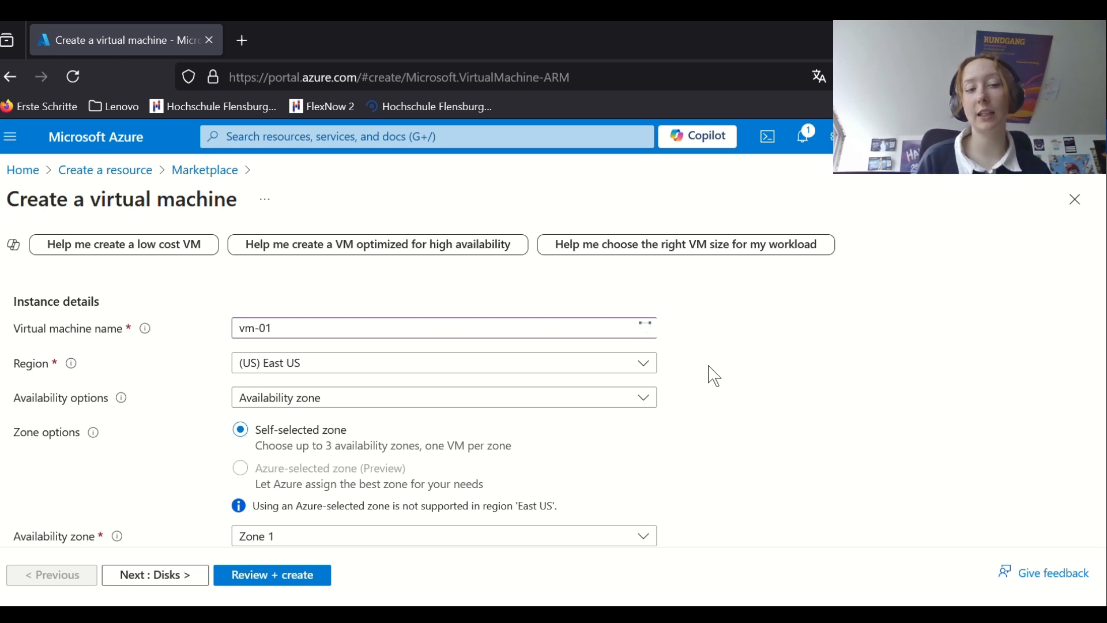
pyautogui.scroll(-1, 585, 382)
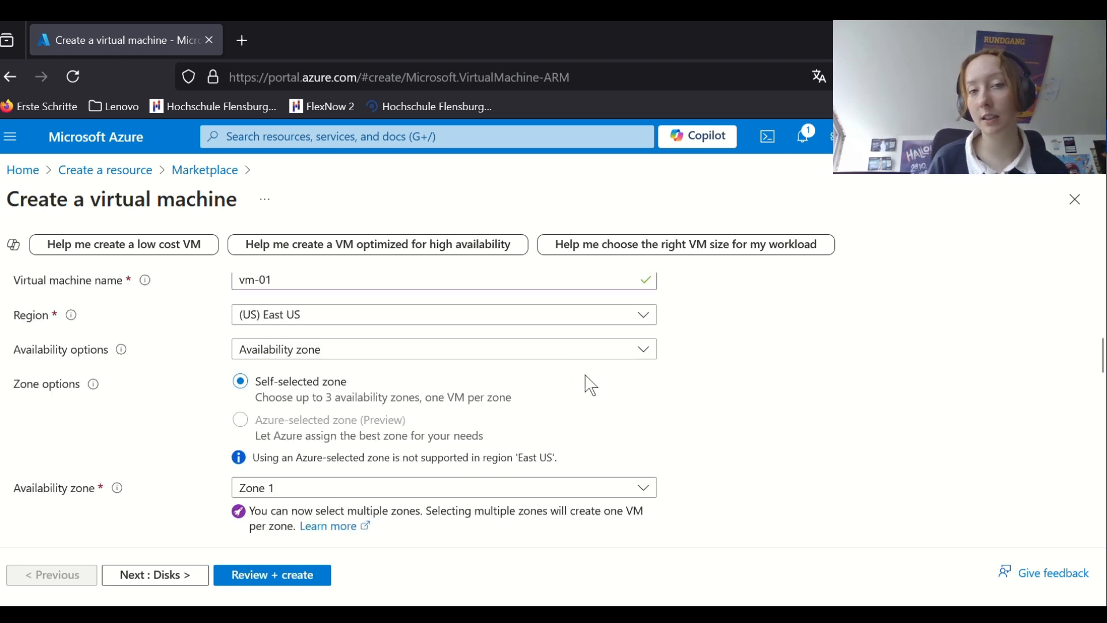
pyautogui.click(525, 354)
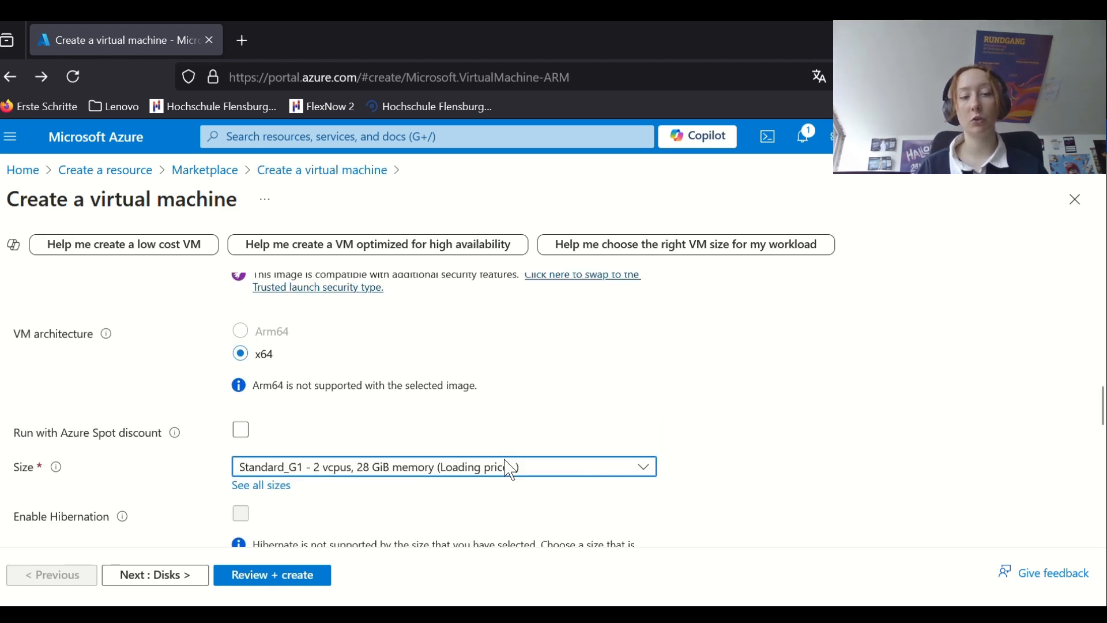
# Examine the size and administrator account settings, view the password alternative, and keep SSH public key as the authentication type
pyautogui.scroll(-4, 505, 460)
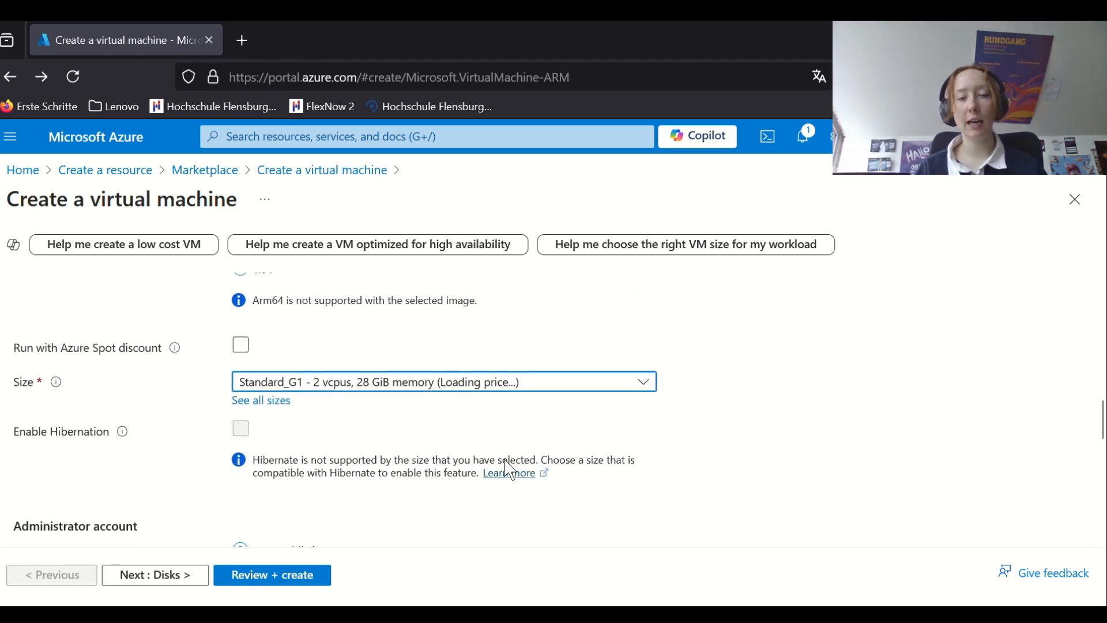
pyautogui.scroll(2, 505, 460)
pyautogui.scroll(-3, 510, 469)
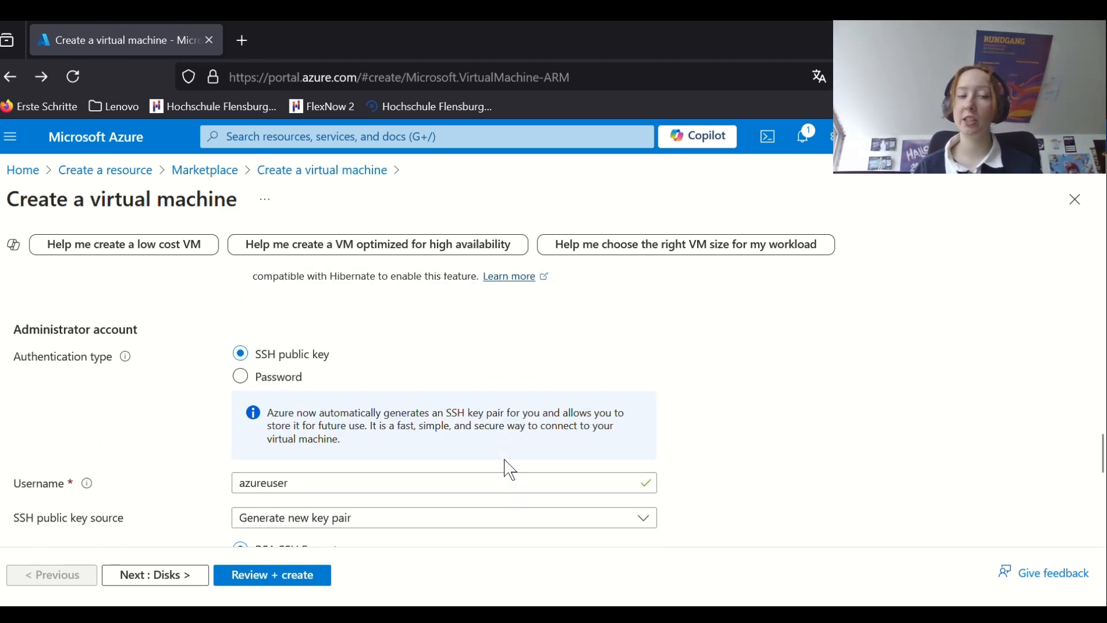
pyautogui.moveTo(489, 458); pyautogui.dragTo(499, 379)
pyautogui.click(499, 379)
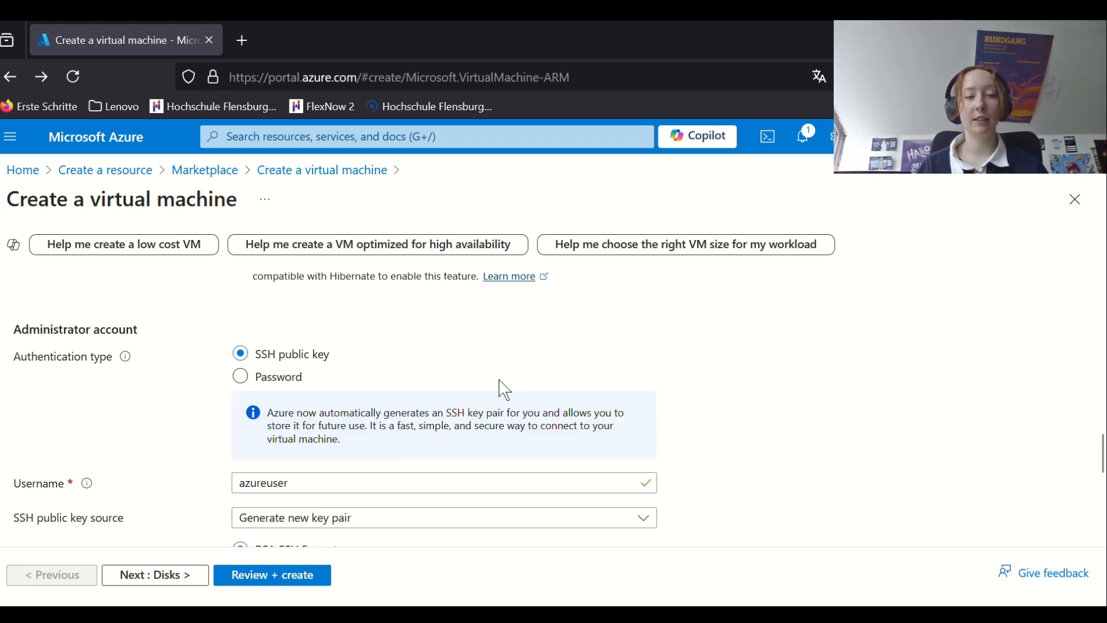
pyautogui.scroll(-2, 505, 390)
pyautogui.scroll(1, 370, 476)
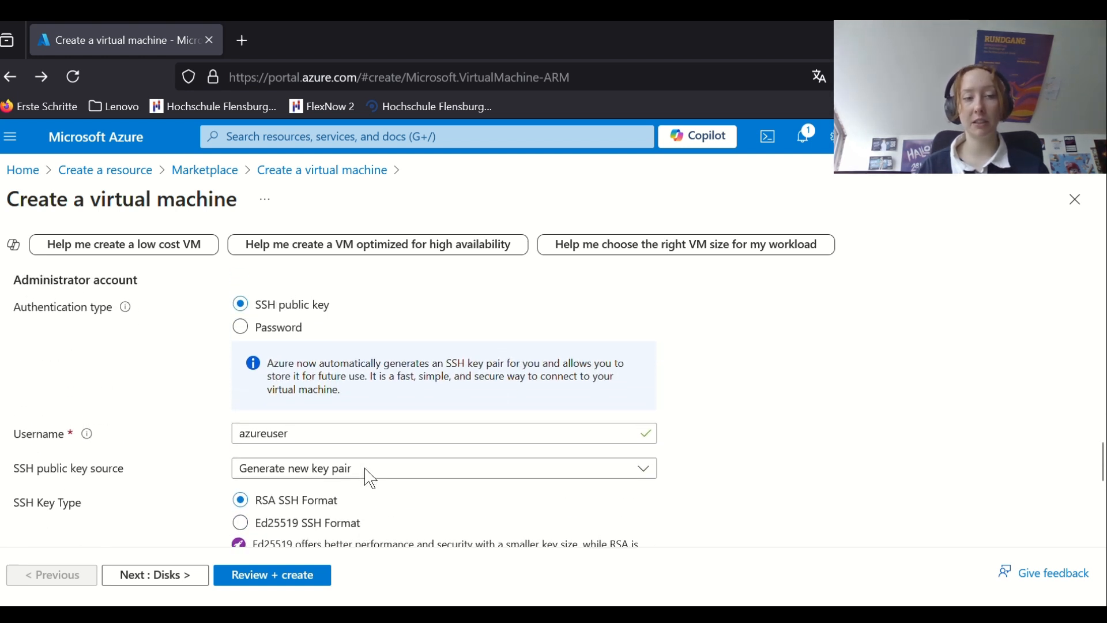
pyautogui.click(242, 328)
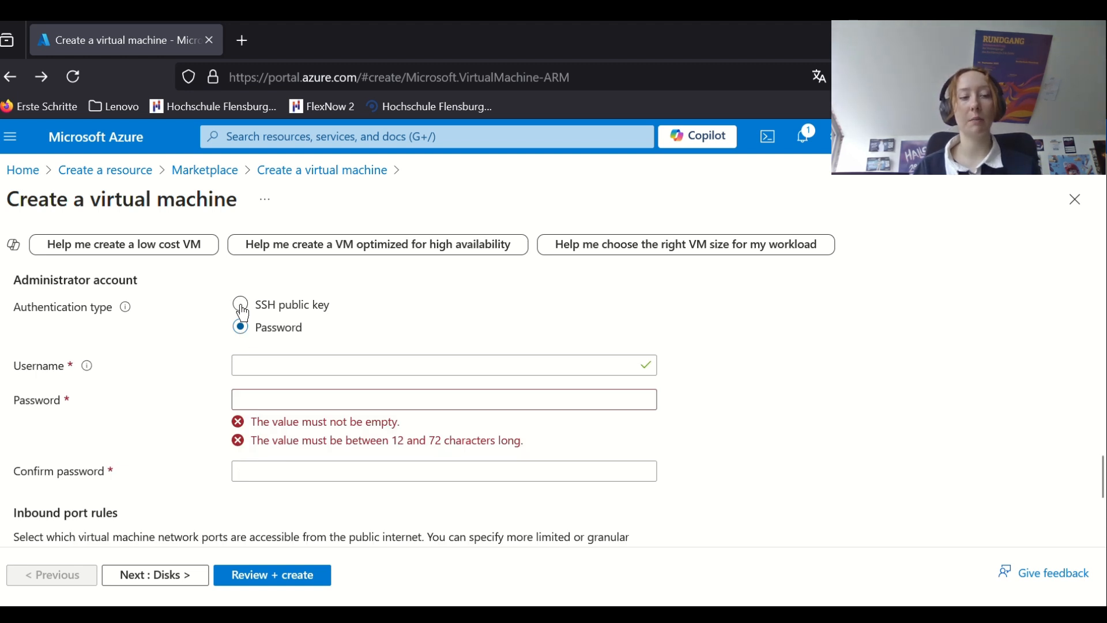
pyautogui.click(242, 313)
# Keep Generate new key pair as the SSH public key source, and create virtual machine vm-01
pyautogui.scroll(-1, 520, 381)
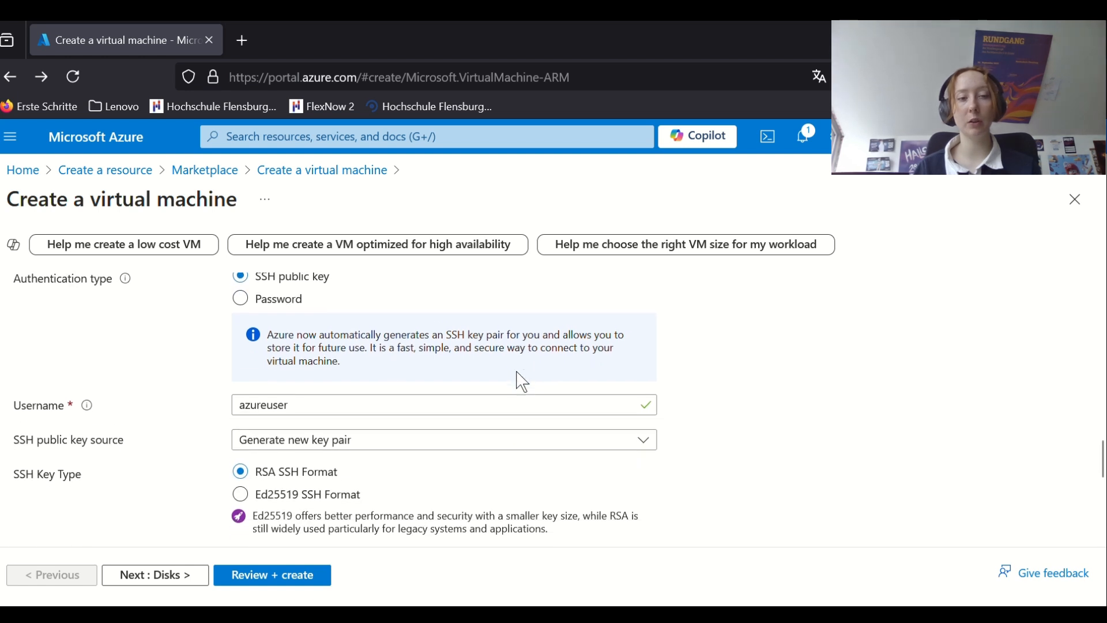
pyautogui.scroll(-1, 520, 382)
pyautogui.click(478, 402)
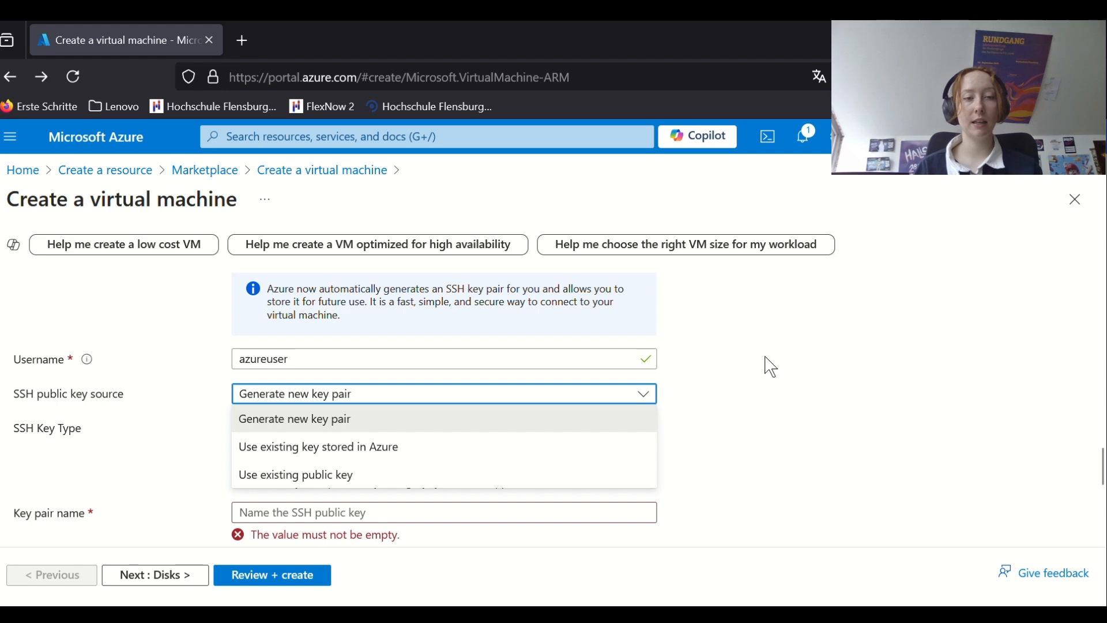
pyautogui.scroll(10, 771, 366)
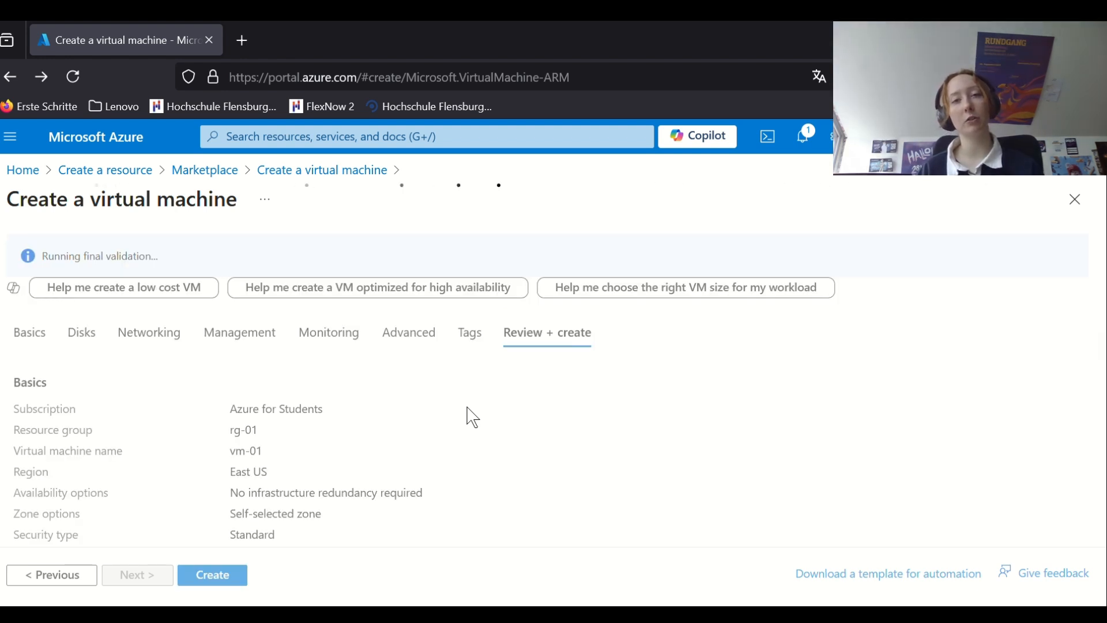
pyautogui.click(216, 575)
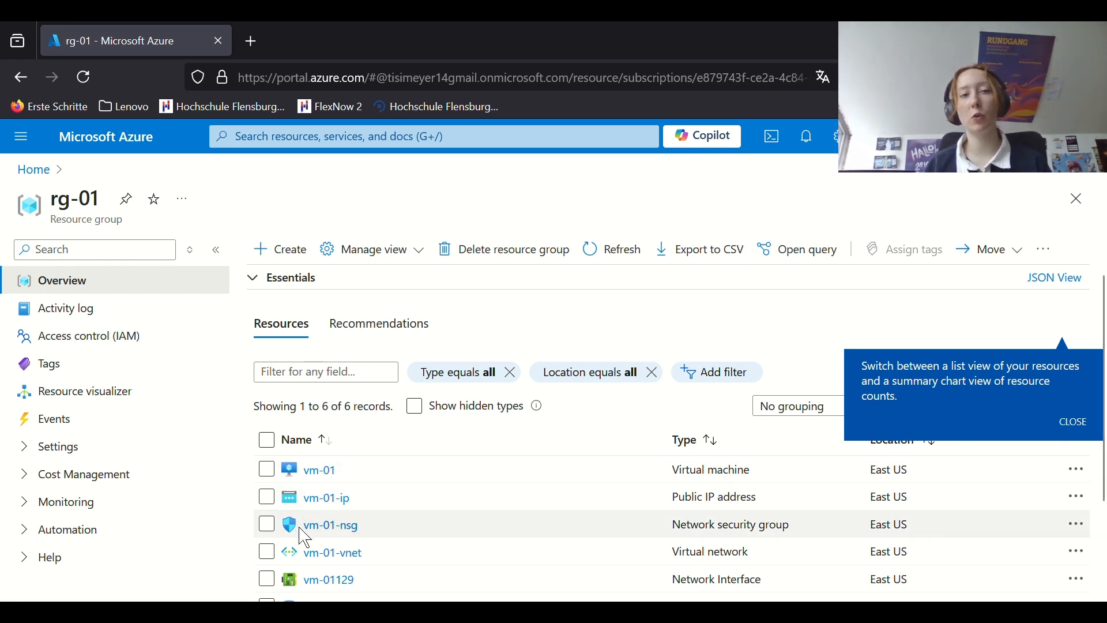
# Review the resources in resource group rg-01 and permanently delete the group with its dependent resources, entering its name as confirmation
pyautogui.scroll(-1, 306, 539)
pyautogui.scroll(-1, 305, 534)
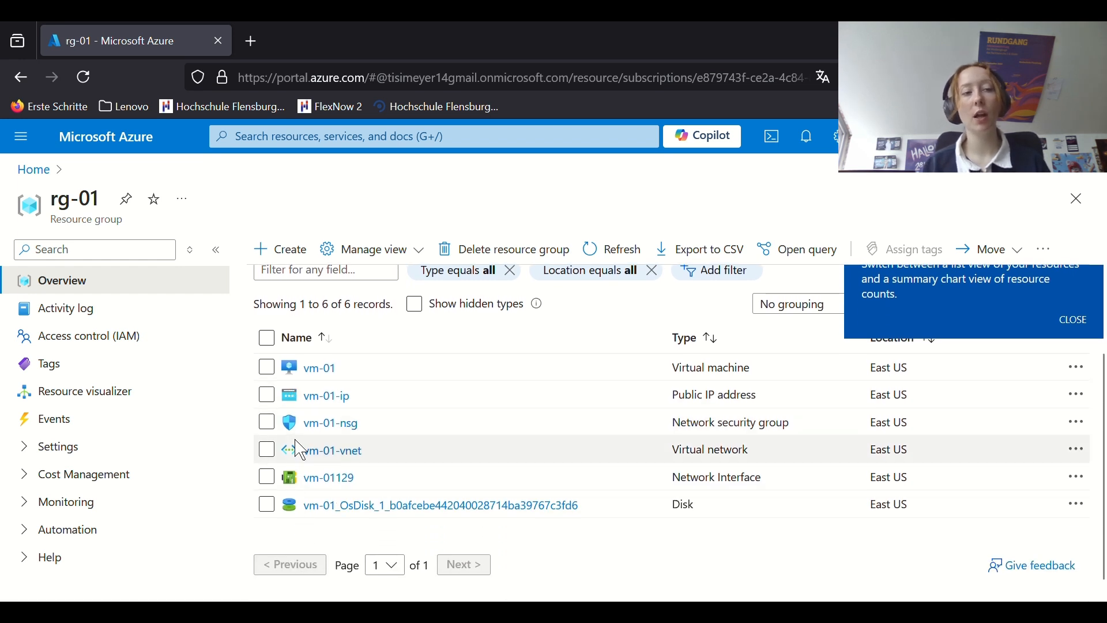
pyautogui.scroll(2, 293, 450)
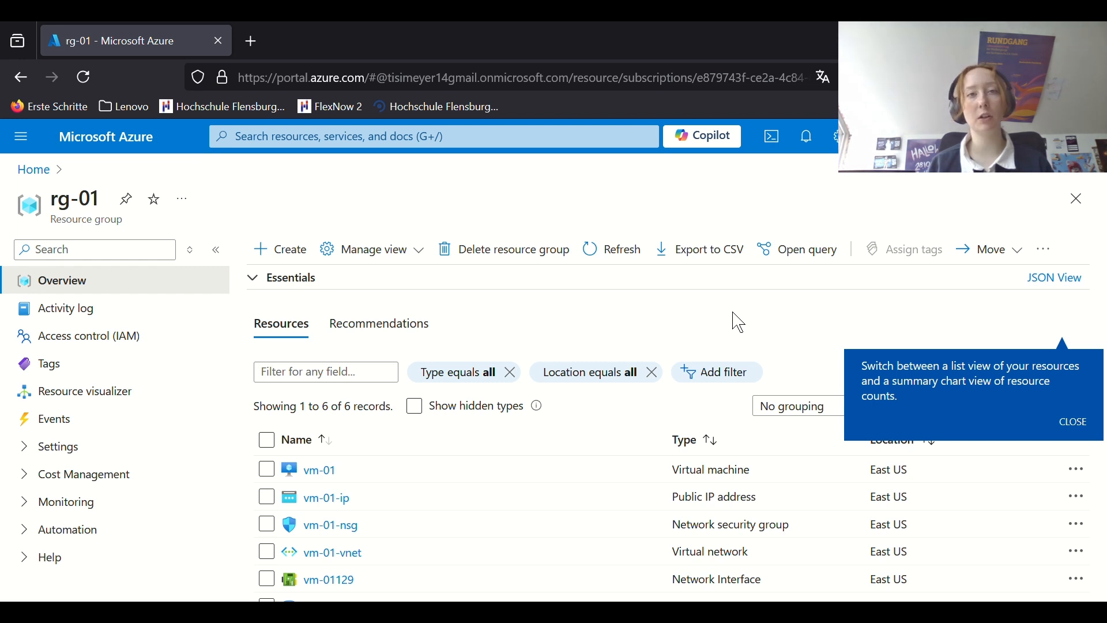
pyautogui.click(546, 260)
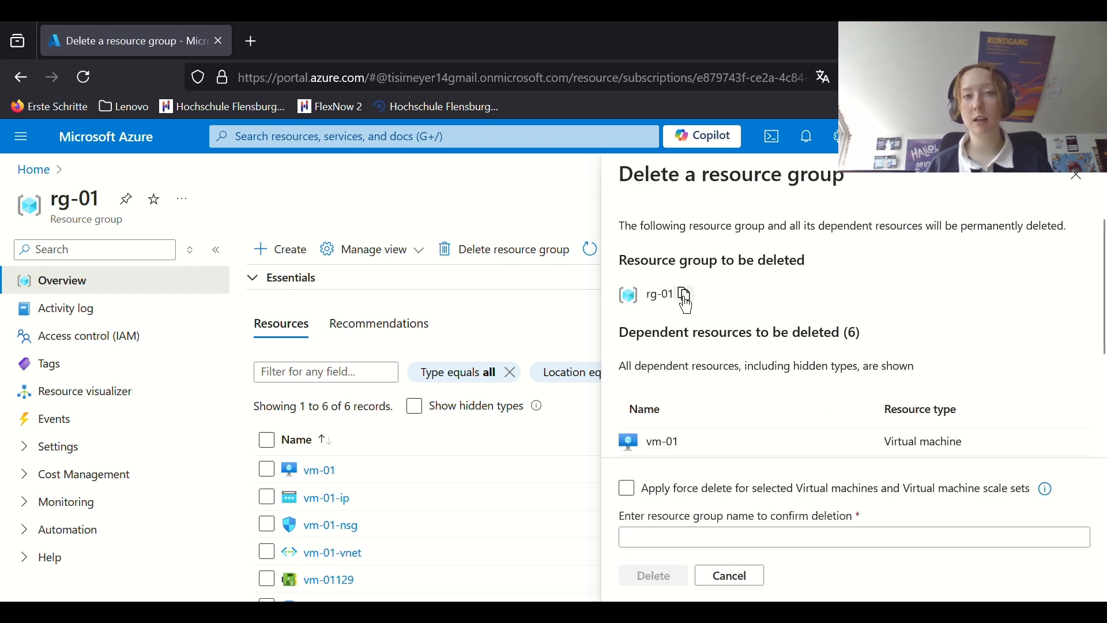
pyautogui.click(683, 297)
pyautogui.click(651, 537)
pyautogui.hotkey('ctrl', 'v')
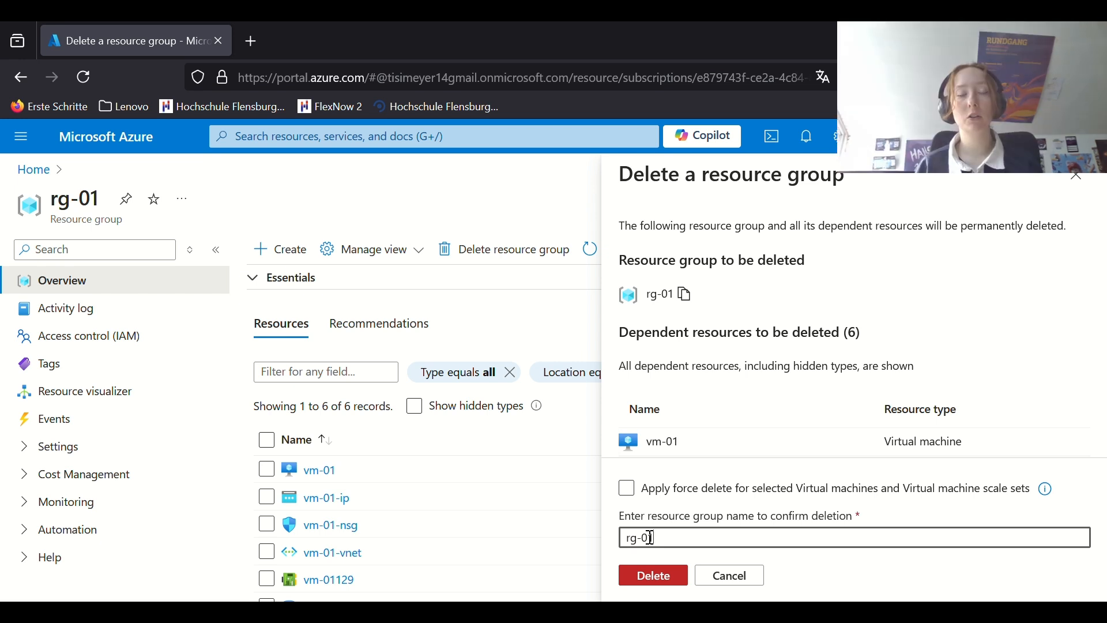
pyautogui.click(670, 580)
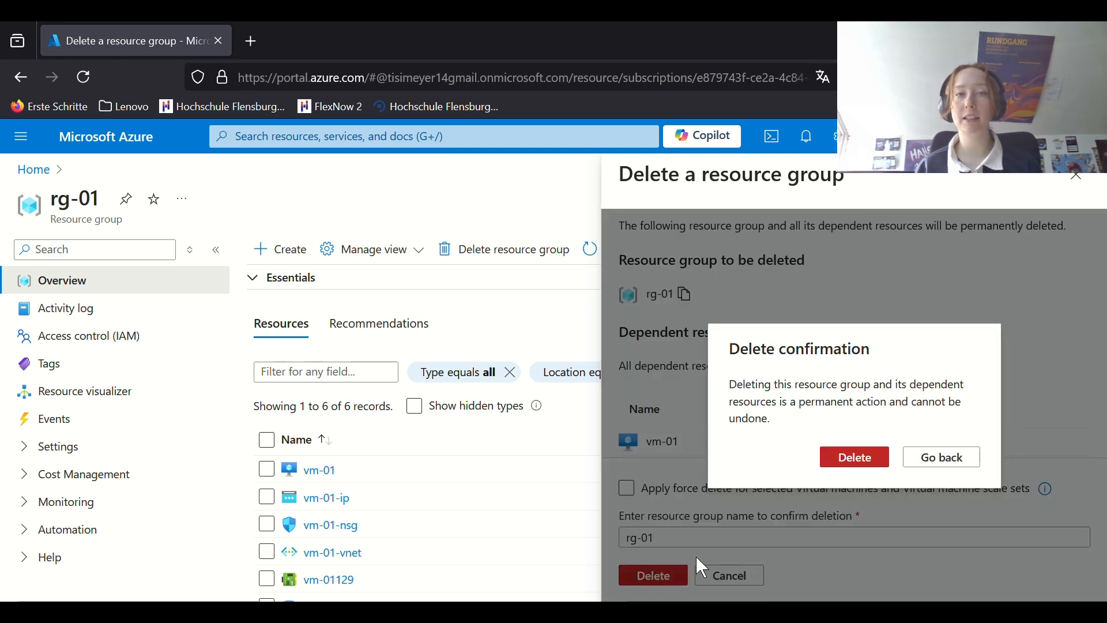
pyautogui.click(854, 457)
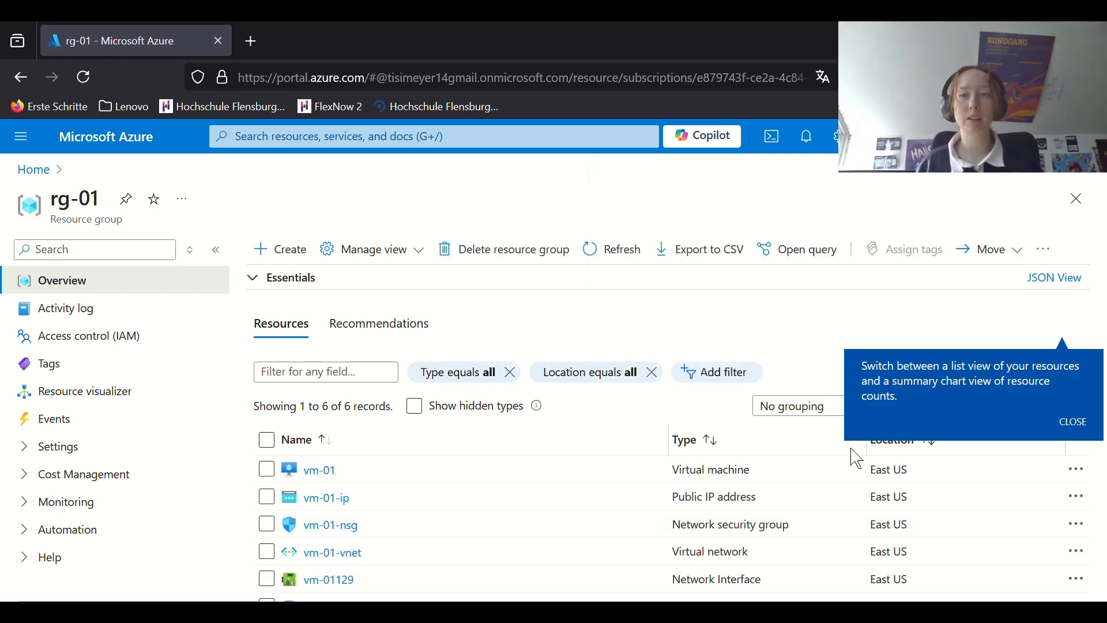